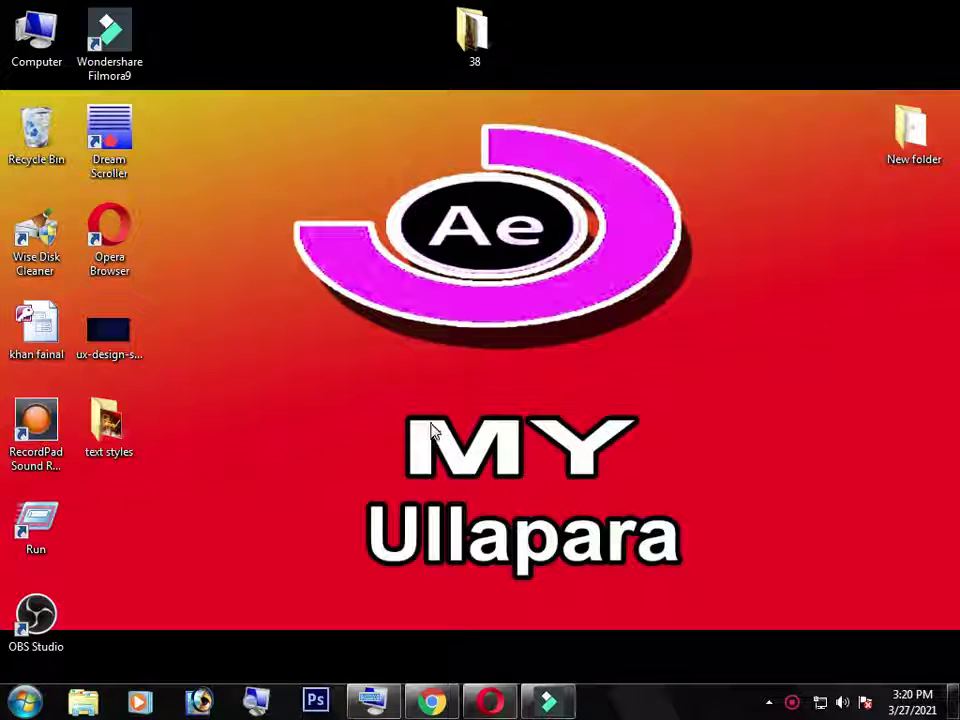
# Open the 38 folder on the desktop to show its archive, Gradient Overlays and sd files.
pyautogui.doubleClick(474, 35)
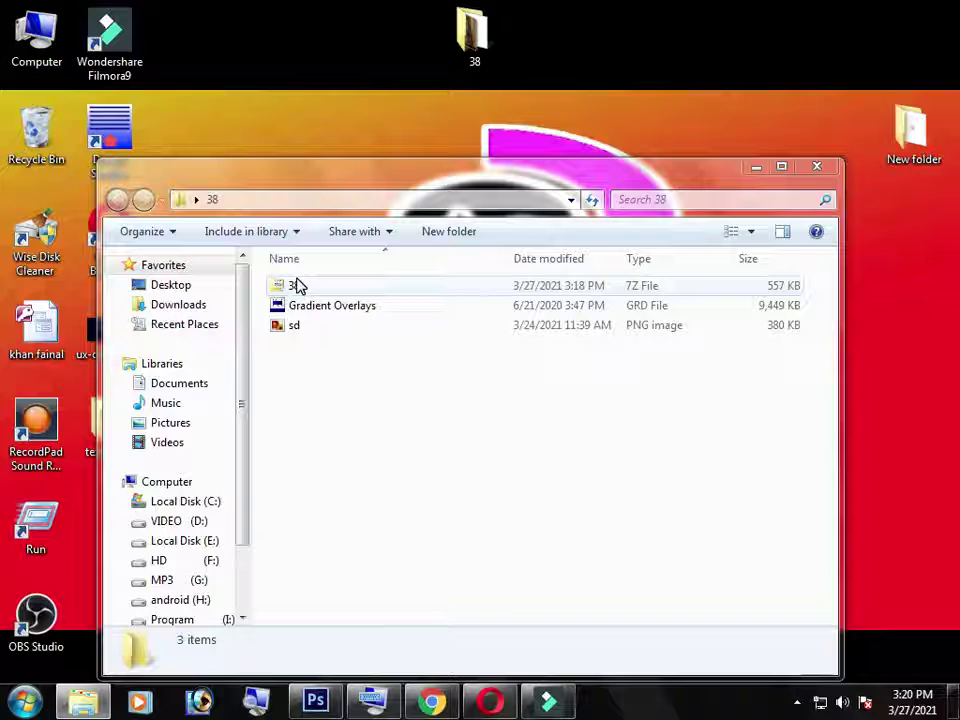
pyautogui.click(819, 169)
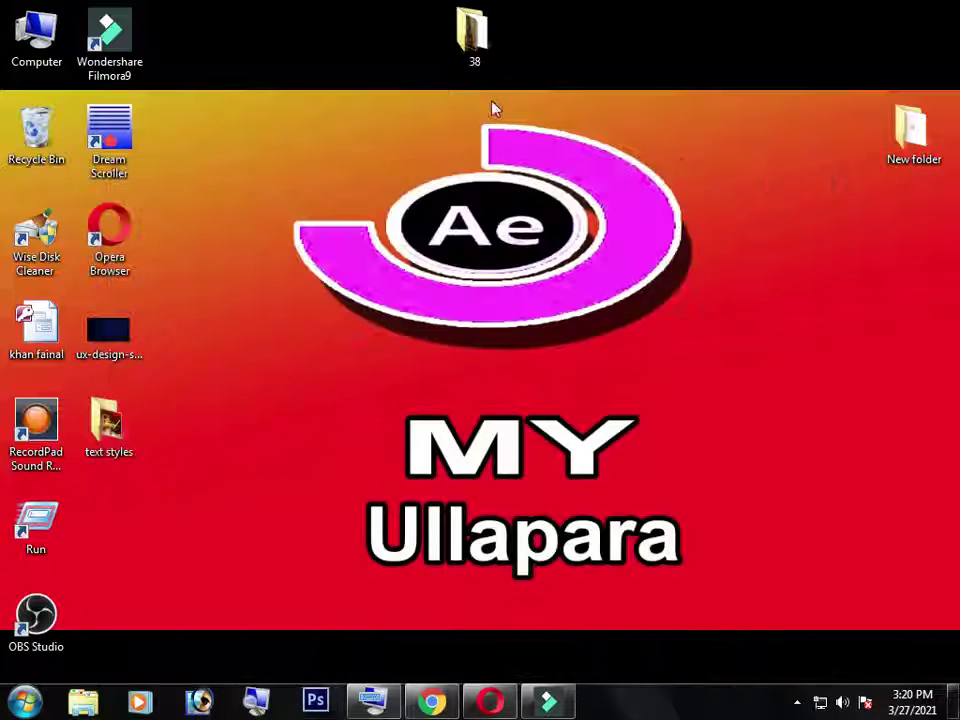
pyautogui.doubleClick(466, 38)
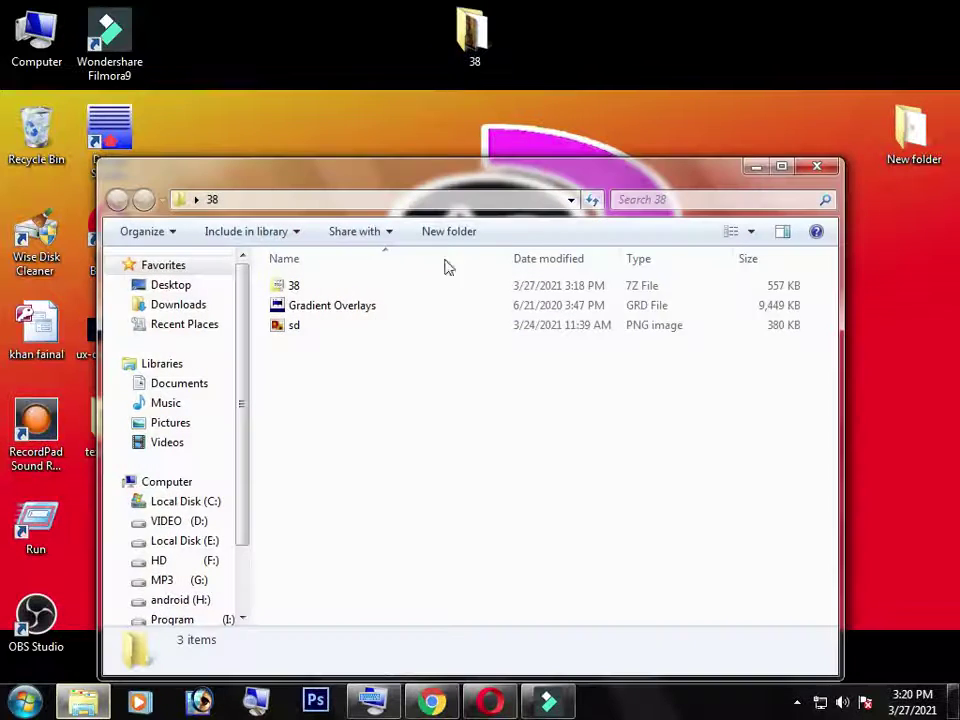
pyautogui.click(312, 305)
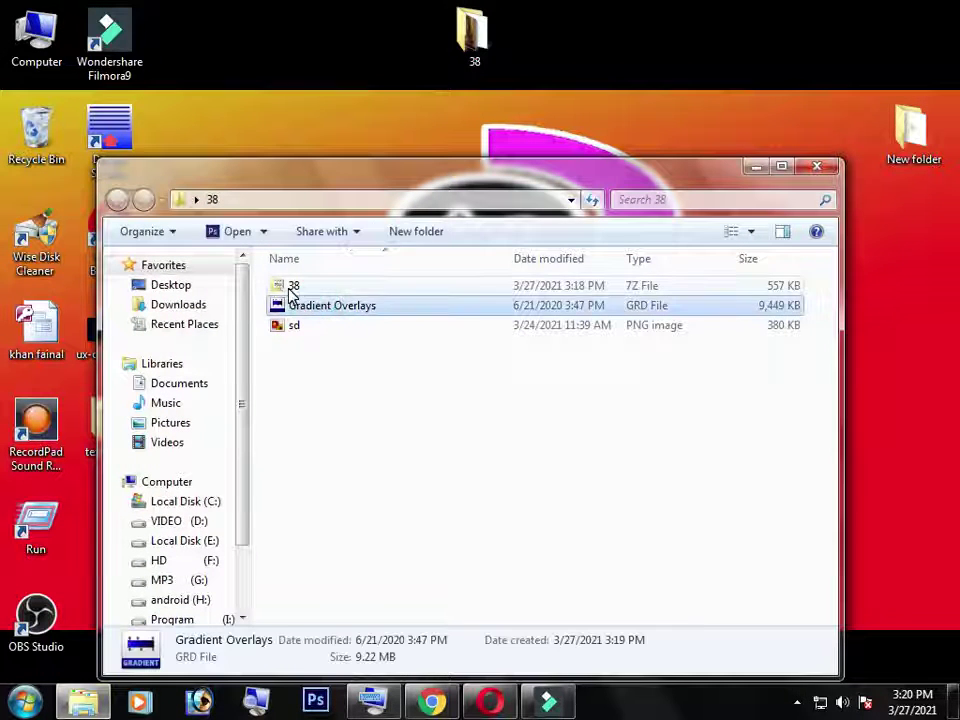
pyautogui.click(291, 287)
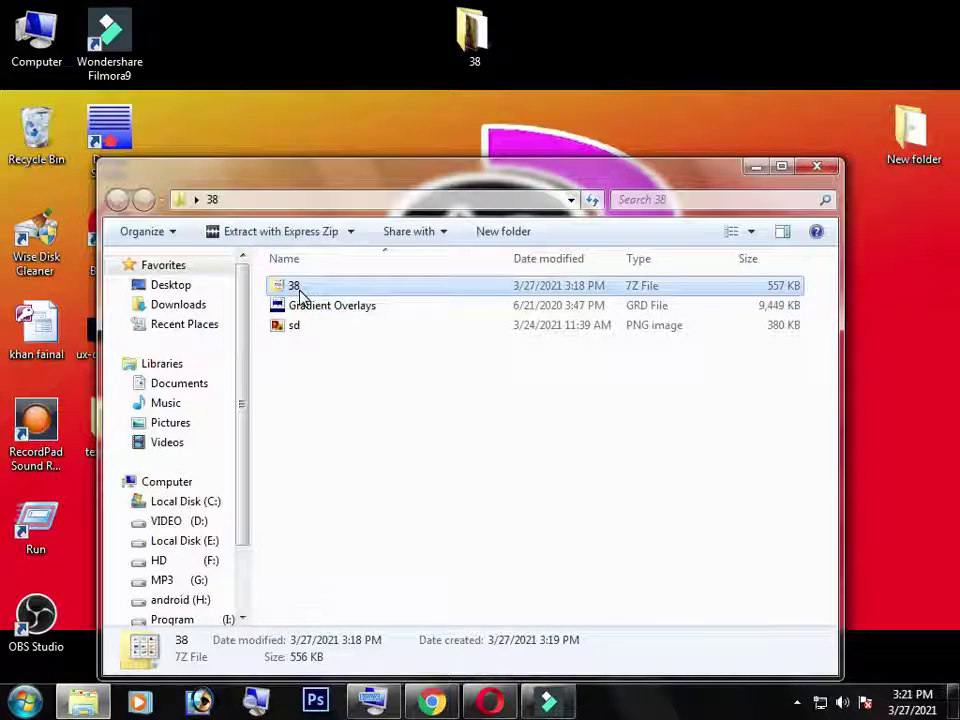
pyautogui.rightClick(300, 296)
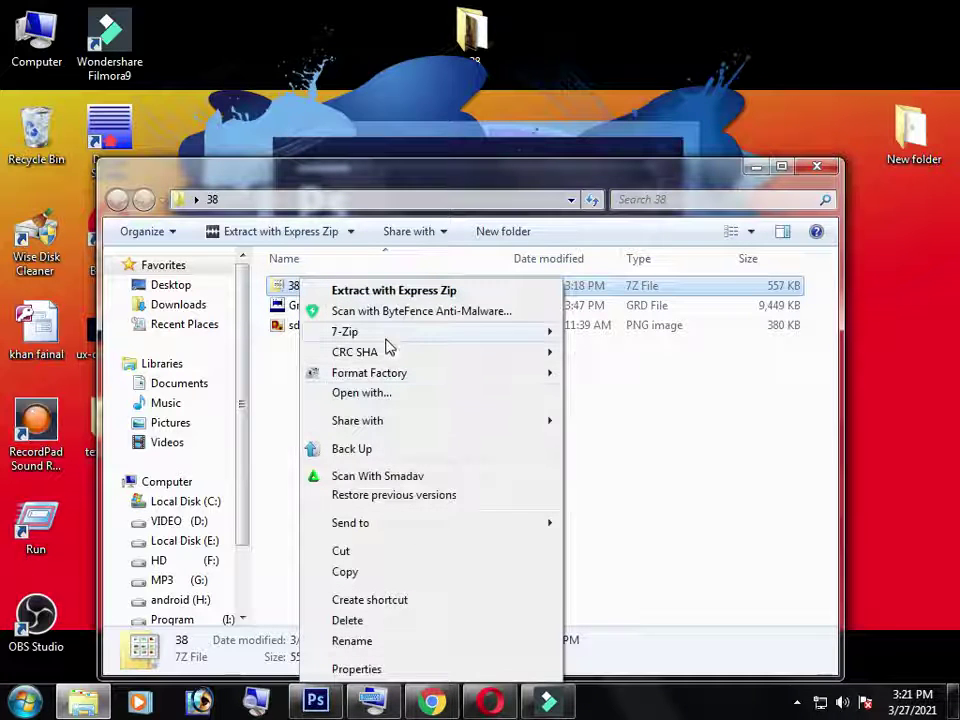
pyautogui.moveTo(345, 331)
pyautogui.click(628, 374)
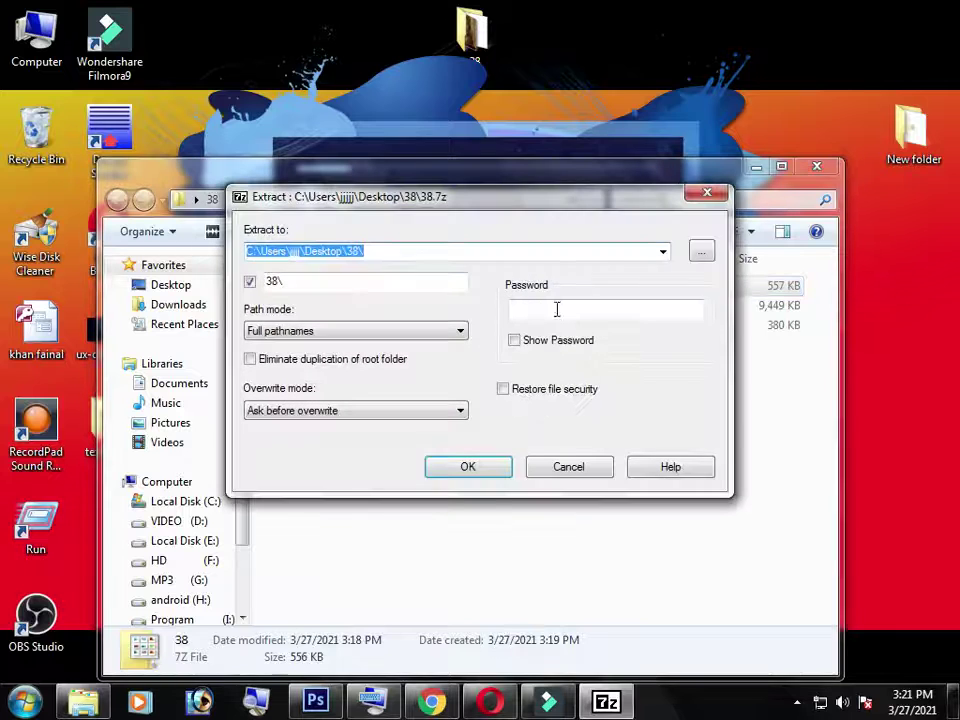
pyautogui.click(557, 310)
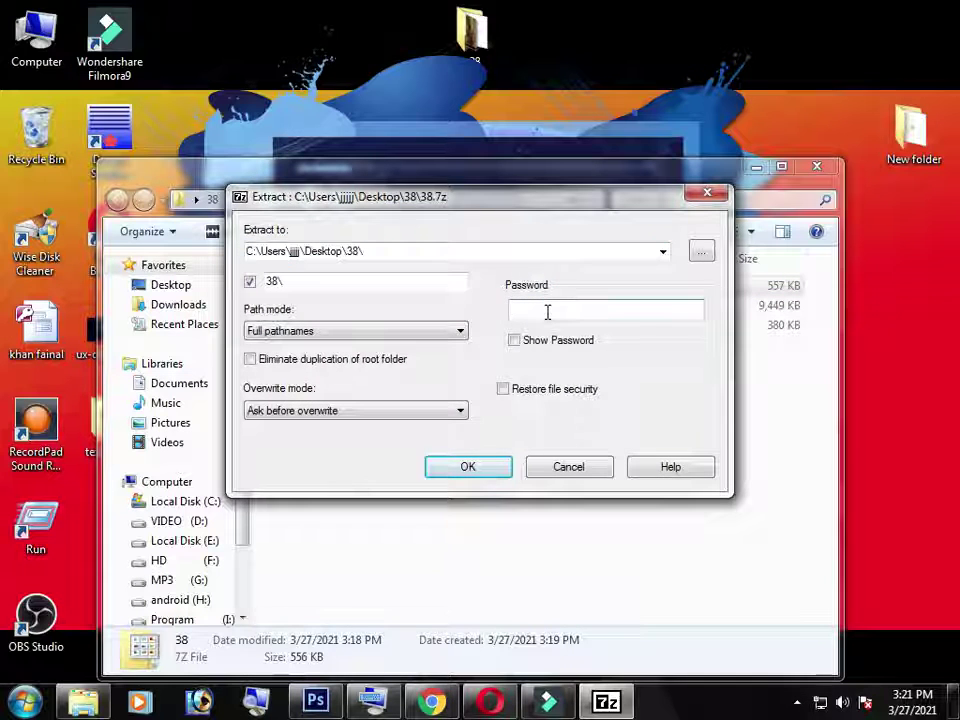
pyautogui.click(578, 466)
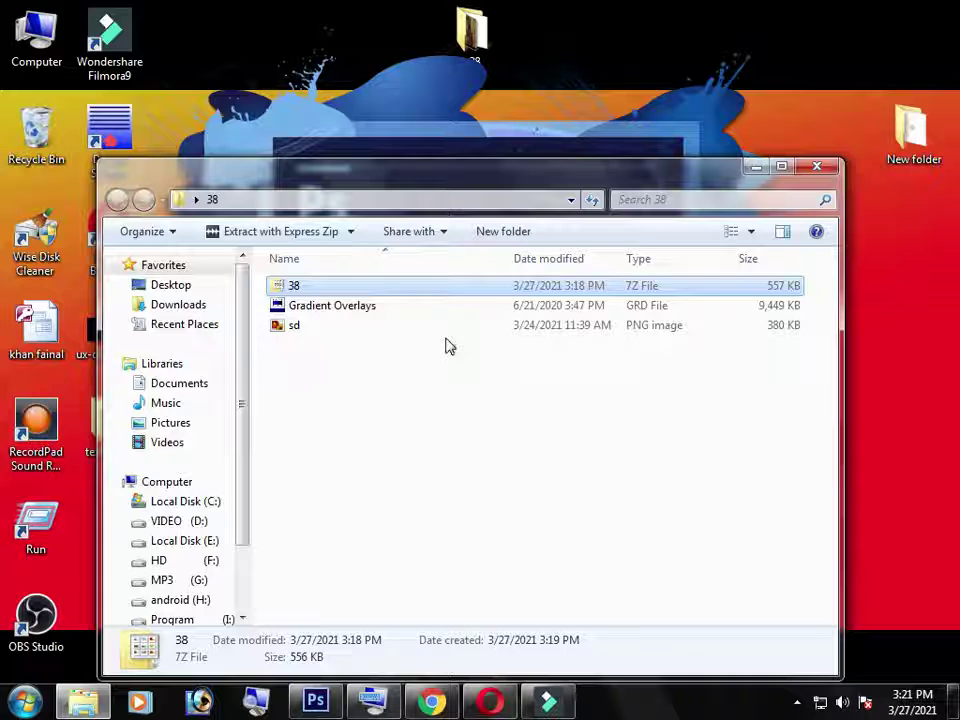
pyautogui.moveTo(76, 98); pyautogui.dragTo(793, 283)
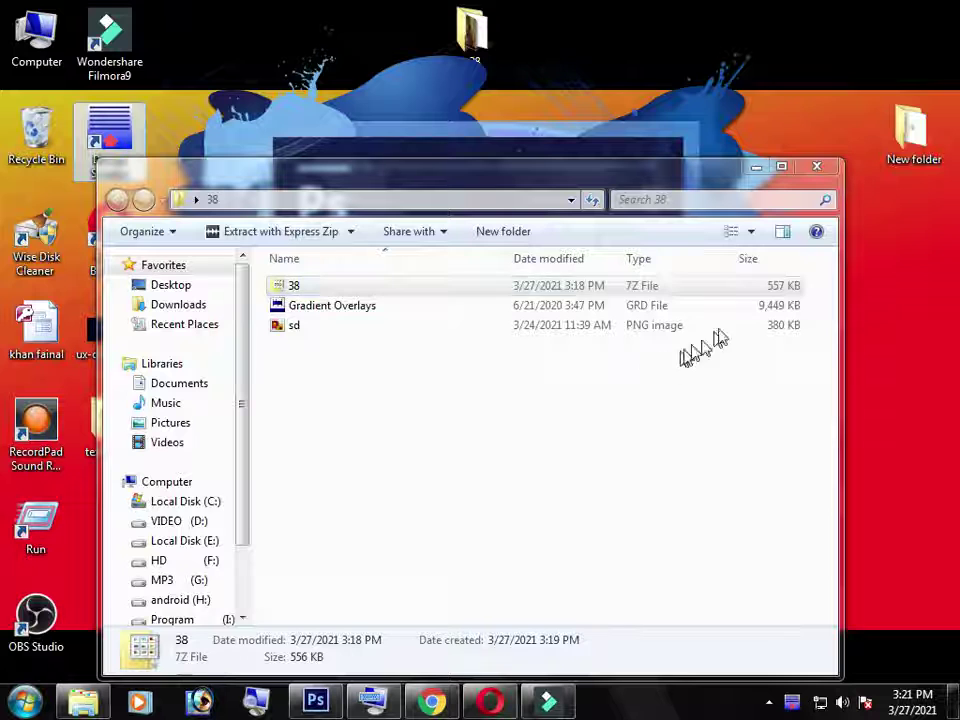
pyautogui.click(757, 170)
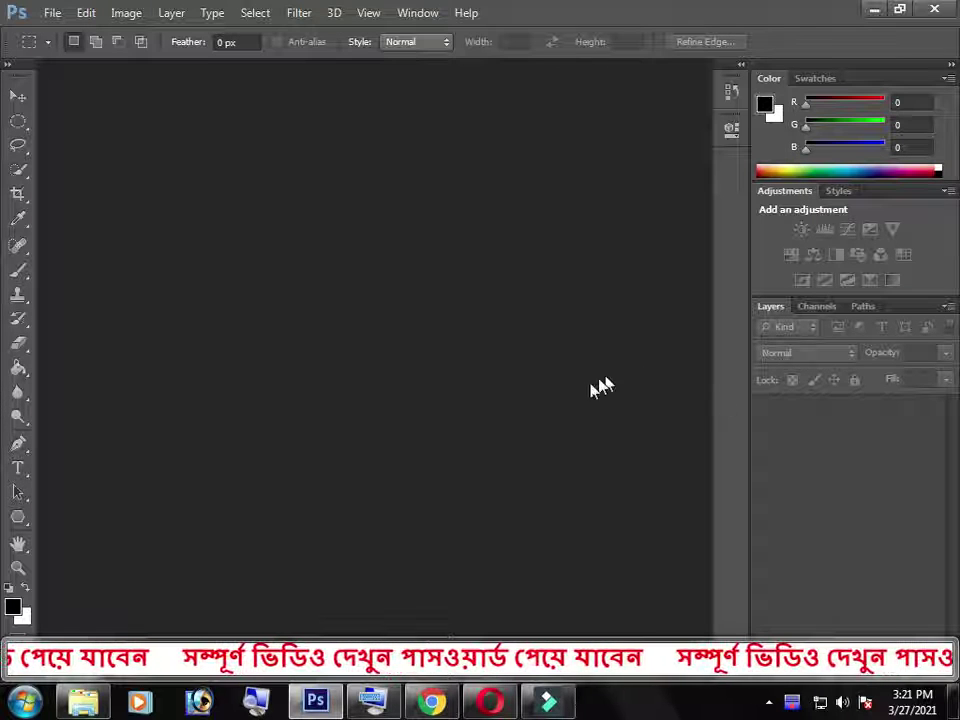
# Open sd.png from the 38 folder in Photoshop by dropping it on the taskbar button.
pyautogui.click(875, 12)
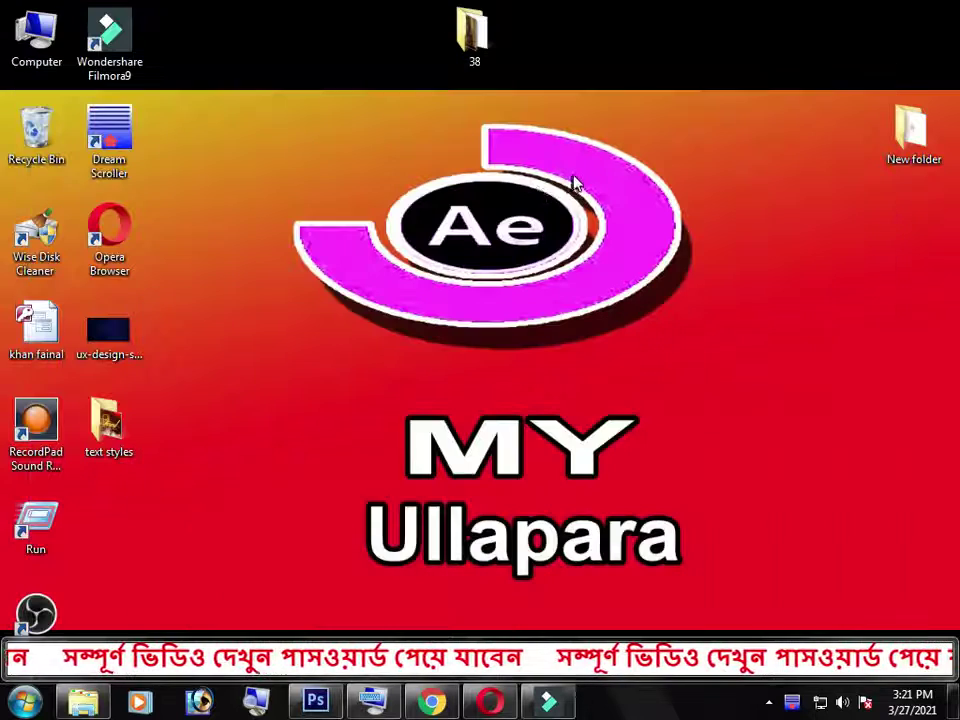
pyautogui.doubleClick(470, 45)
pyautogui.click(290, 328)
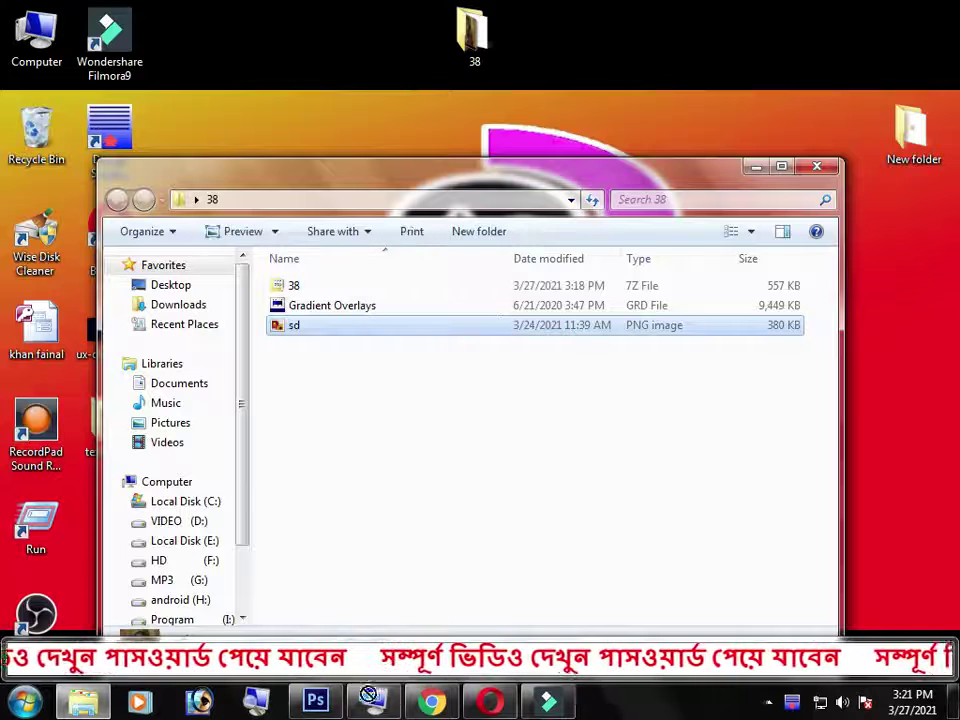
pyautogui.moveTo(313, 702)
pyautogui.mouseDown()
pyautogui.moveTo(310, 712)
pyautogui.moveTo(333, 406)
pyautogui.mouseUp()
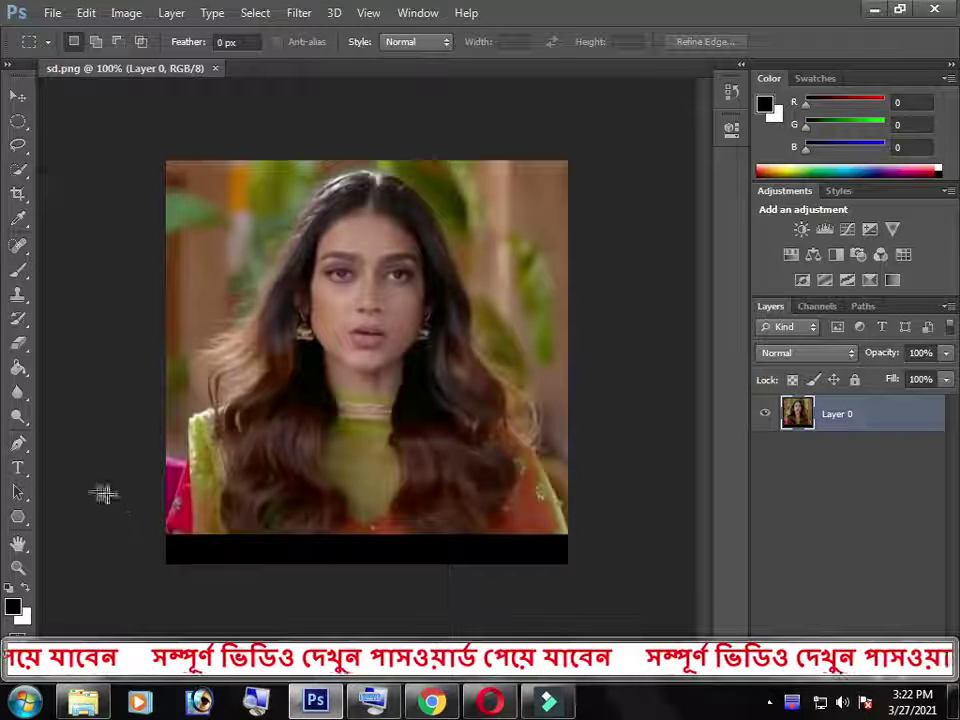
# With the Pen tool in Path mode, trace up the left shoulder and hair toward the crown.
pyautogui.click(30, 446)
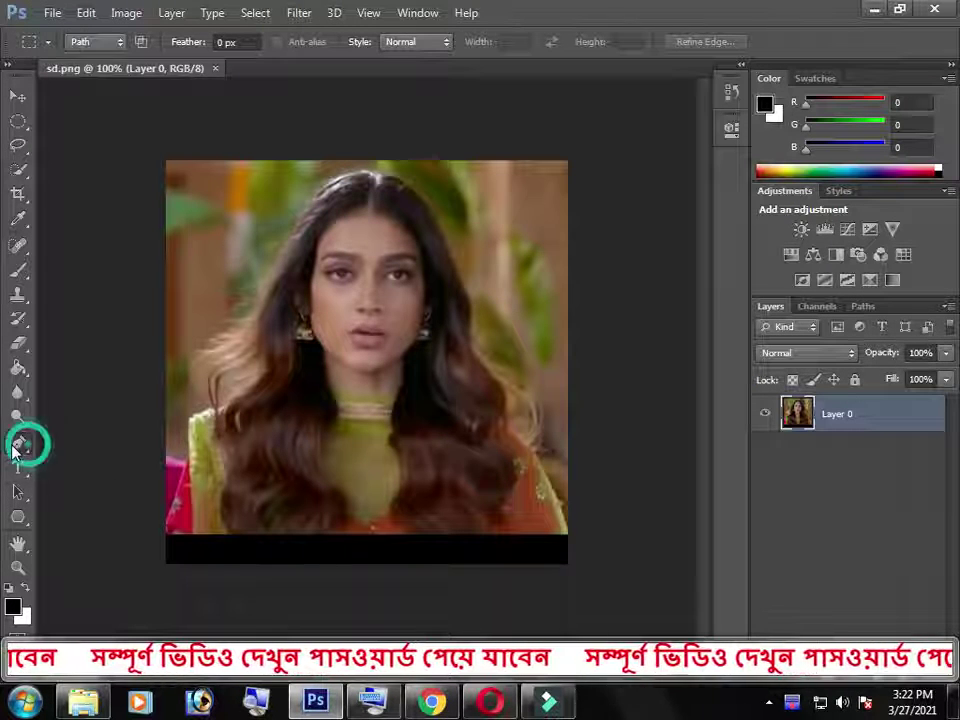
pyautogui.click(116, 43)
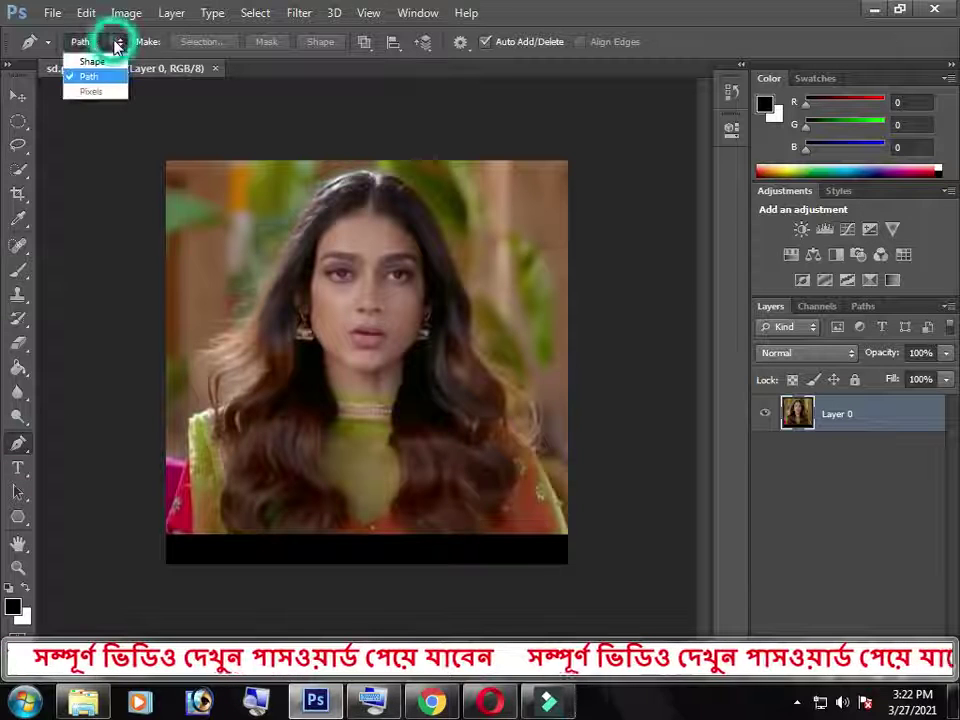
pyautogui.click(92, 77)
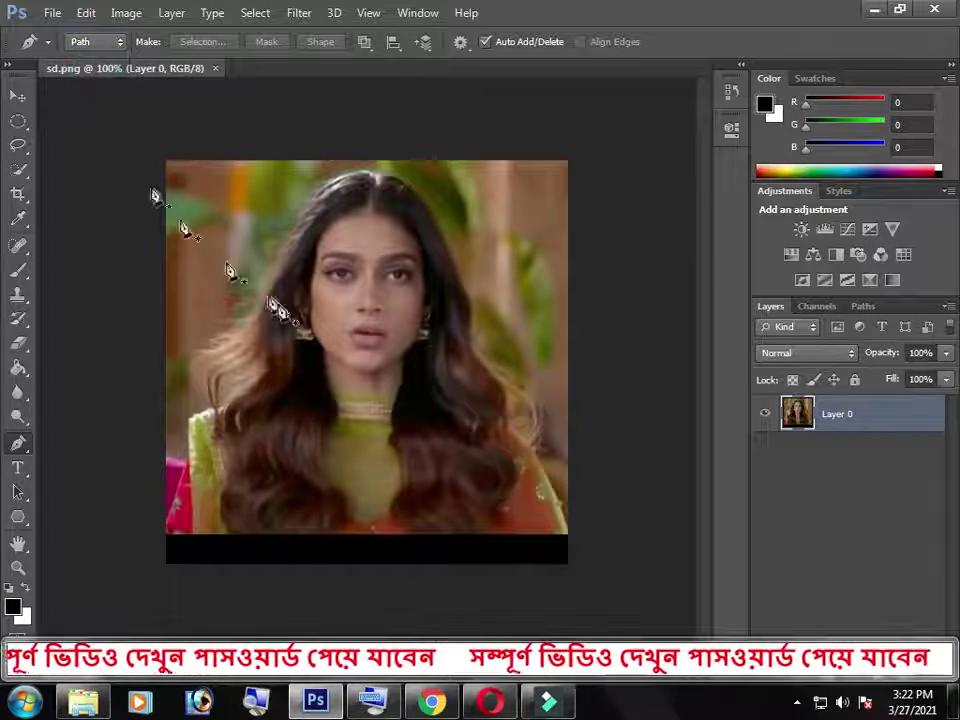
pyautogui.click(167, 534)
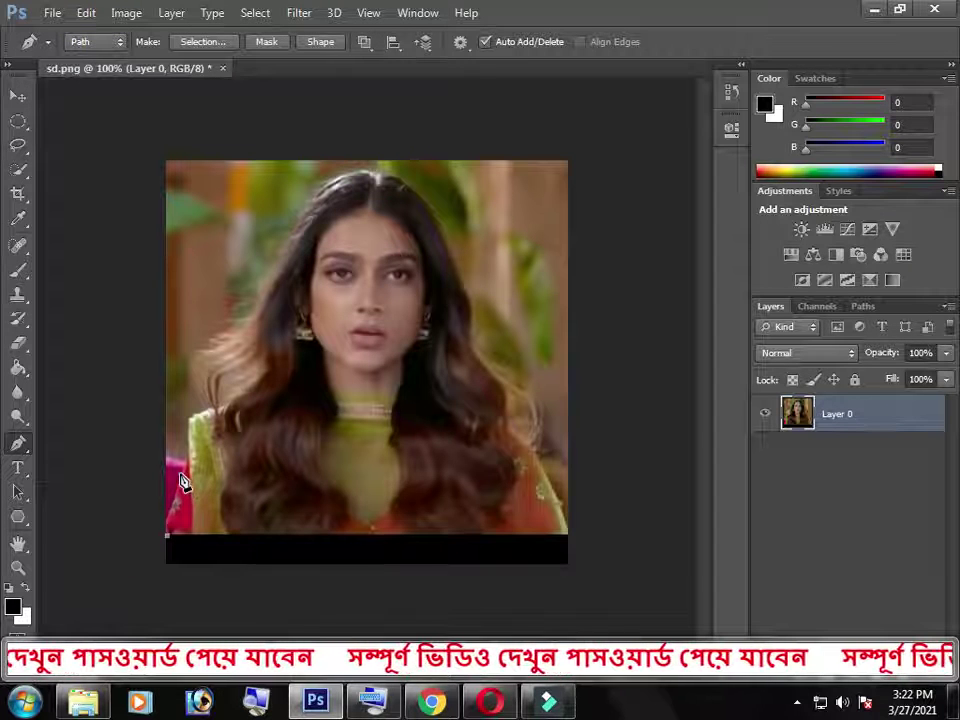
pyautogui.click(188, 454)
pyautogui.click(191, 418)
pyautogui.click(236, 393)
pyautogui.click(257, 359)
pyautogui.click(250, 324)
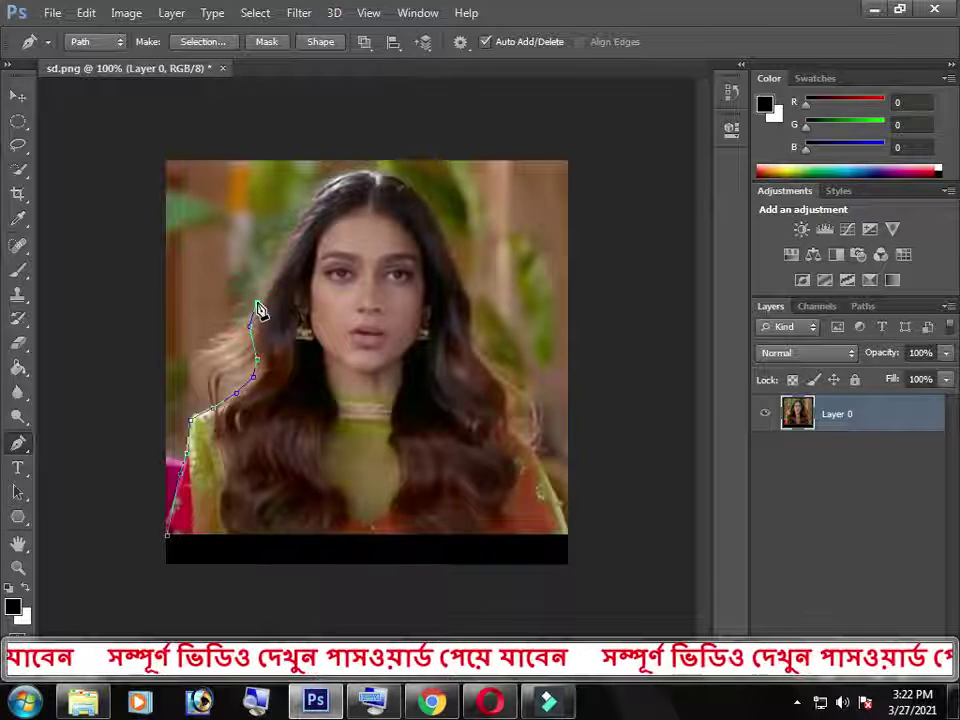
pyautogui.click(257, 303)
pyautogui.click(271, 274)
pyautogui.click(291, 224)
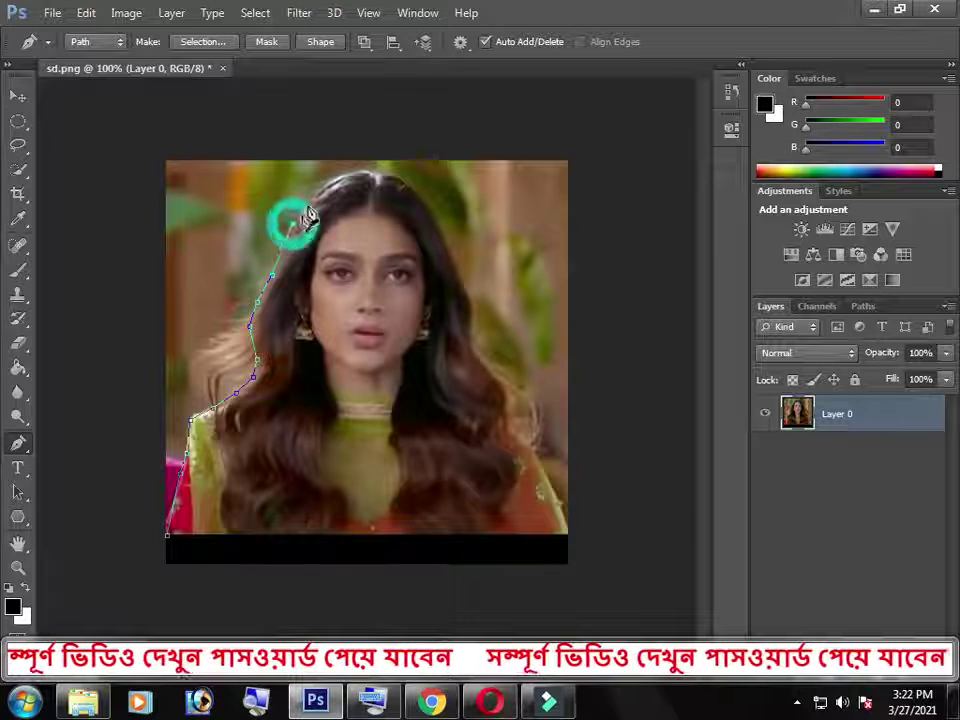
pyautogui.click(316, 190)
# Trace across the head, down the right hair edge, and close the path at the lower-left start.
pyautogui.click(345, 178)
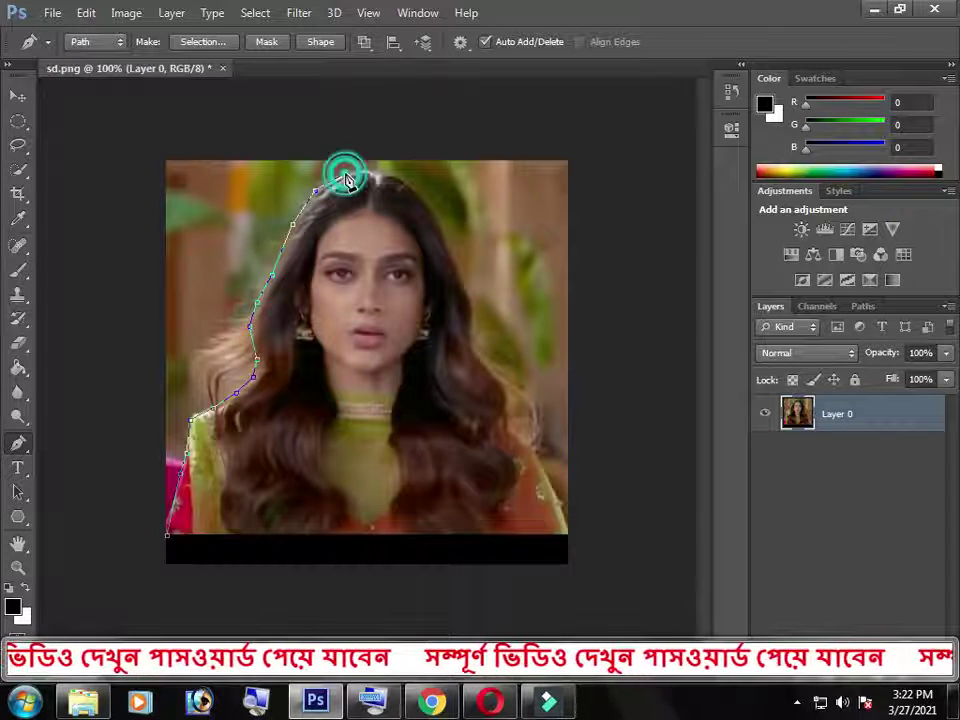
pyautogui.click(375, 173)
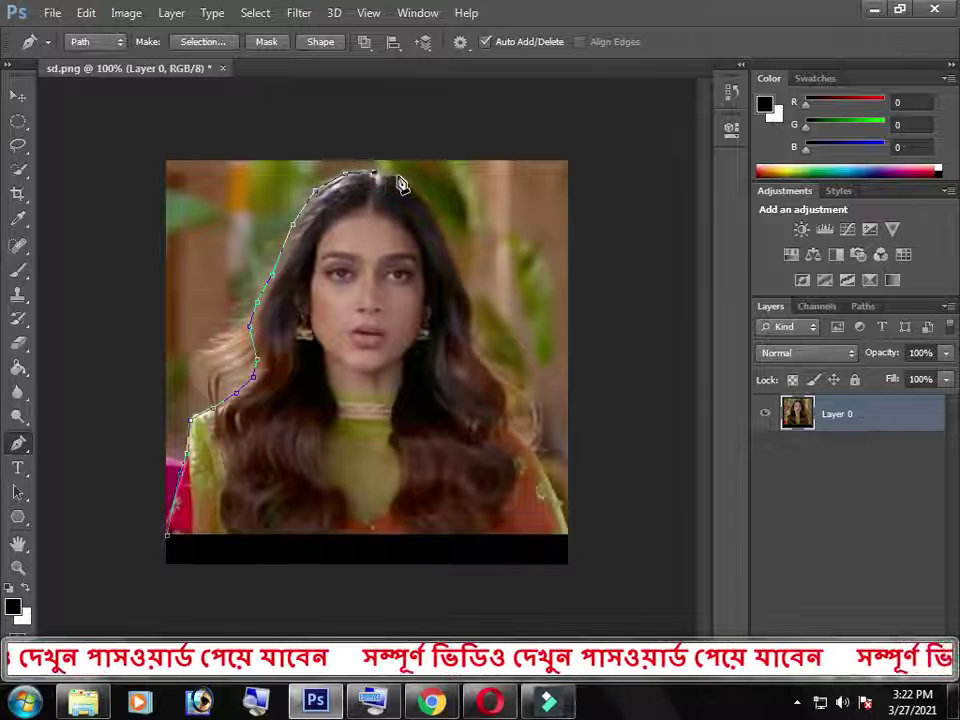
pyautogui.click(429, 204)
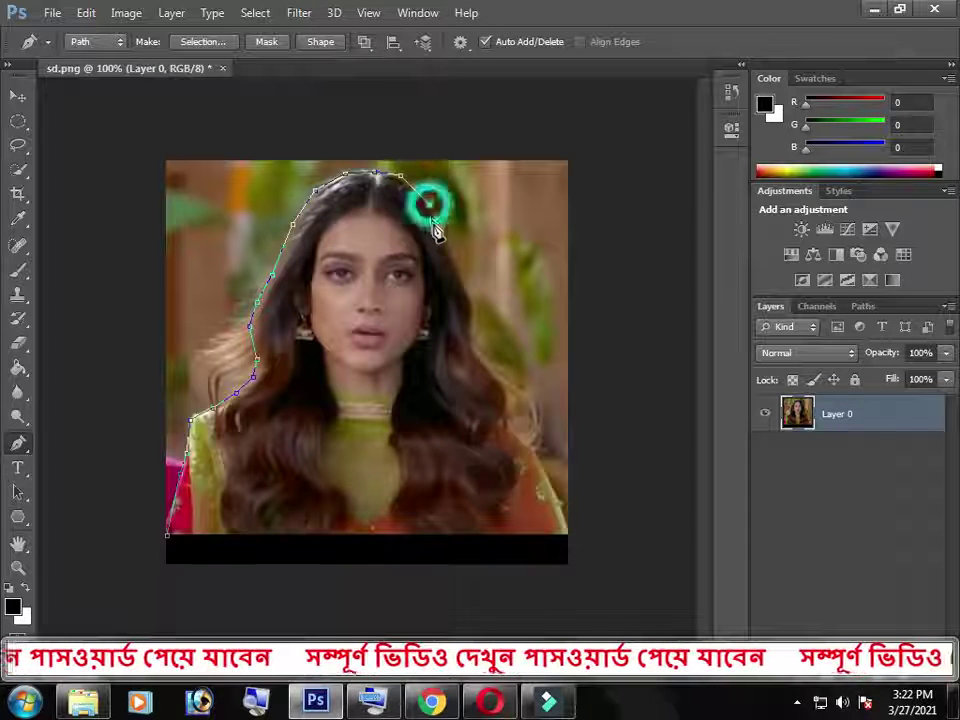
pyautogui.click(453, 264)
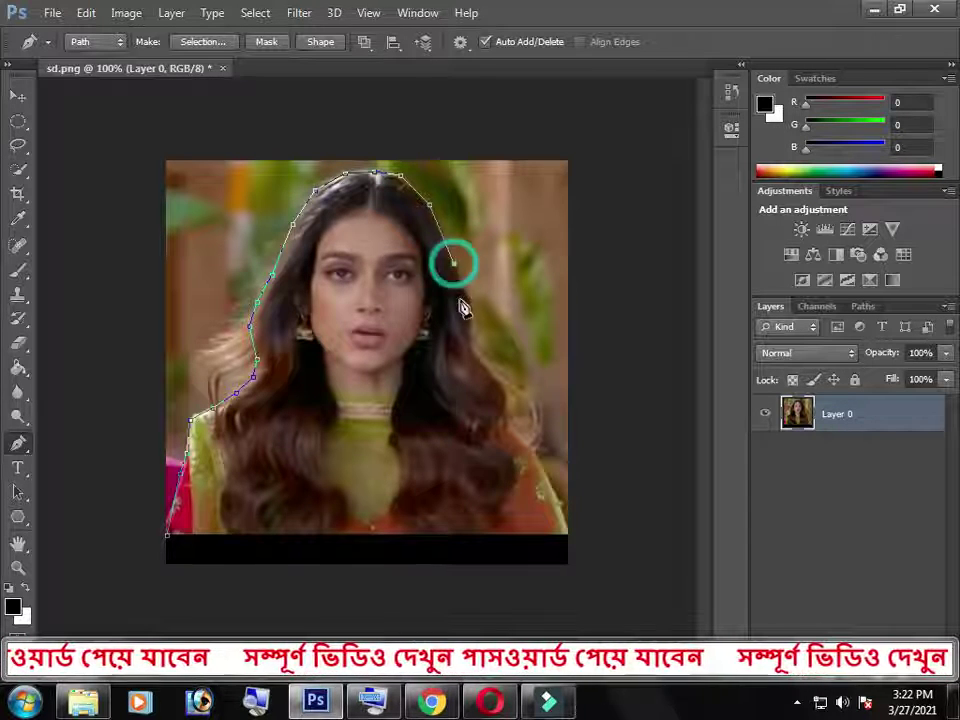
pyautogui.click(467, 300)
pyautogui.click(471, 338)
pyautogui.click(501, 384)
pyautogui.click(519, 428)
pyautogui.click(537, 453)
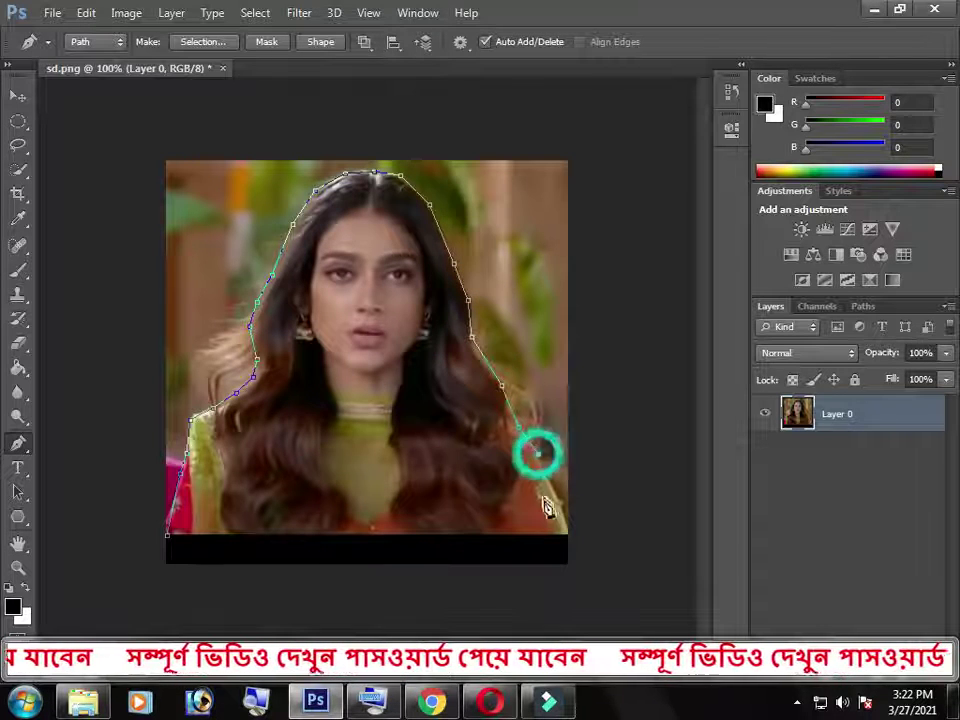
pyautogui.click(559, 513)
pyautogui.click(560, 530)
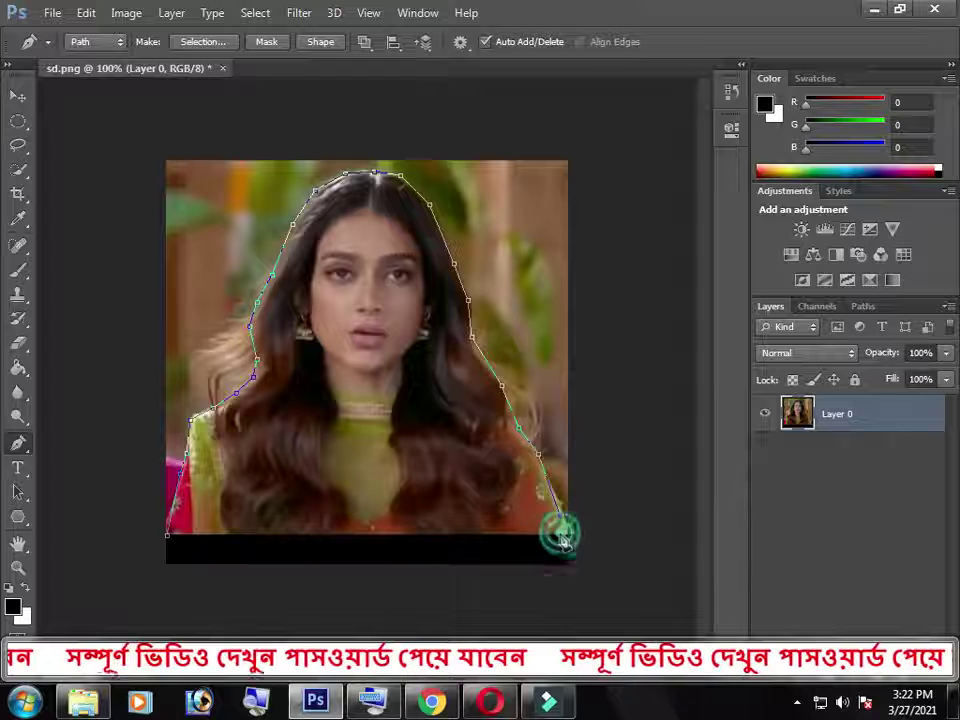
pyautogui.click(168, 536)
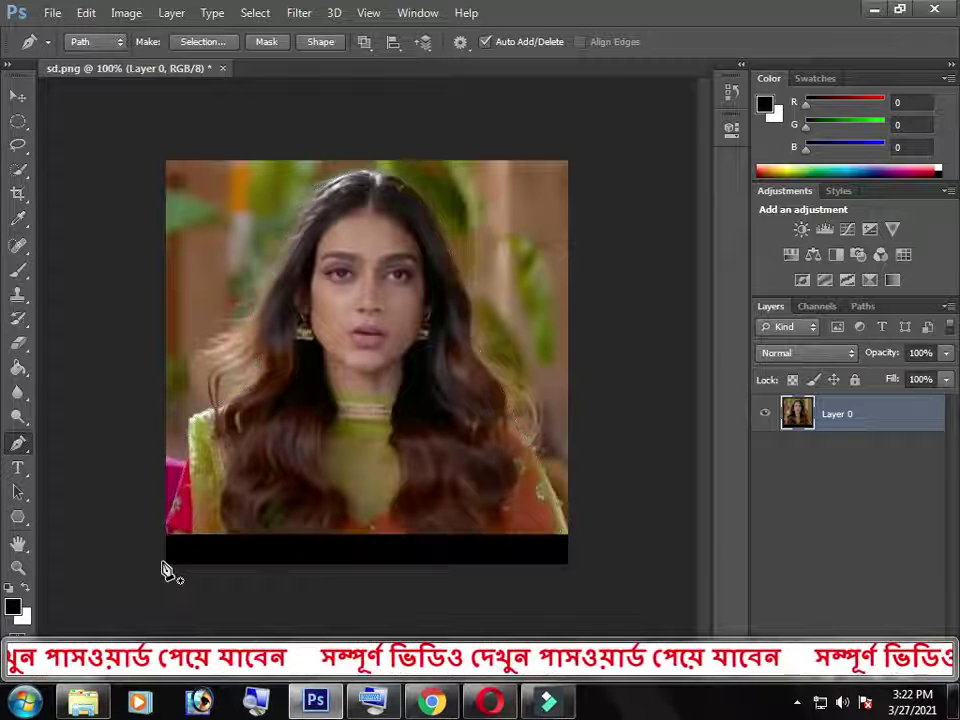
# Load the closed path as a selection and copy the woman from Layer 0 onto Layer 1 with Ctrl+J.
pyautogui.hotkey('ctrl', 'Return')
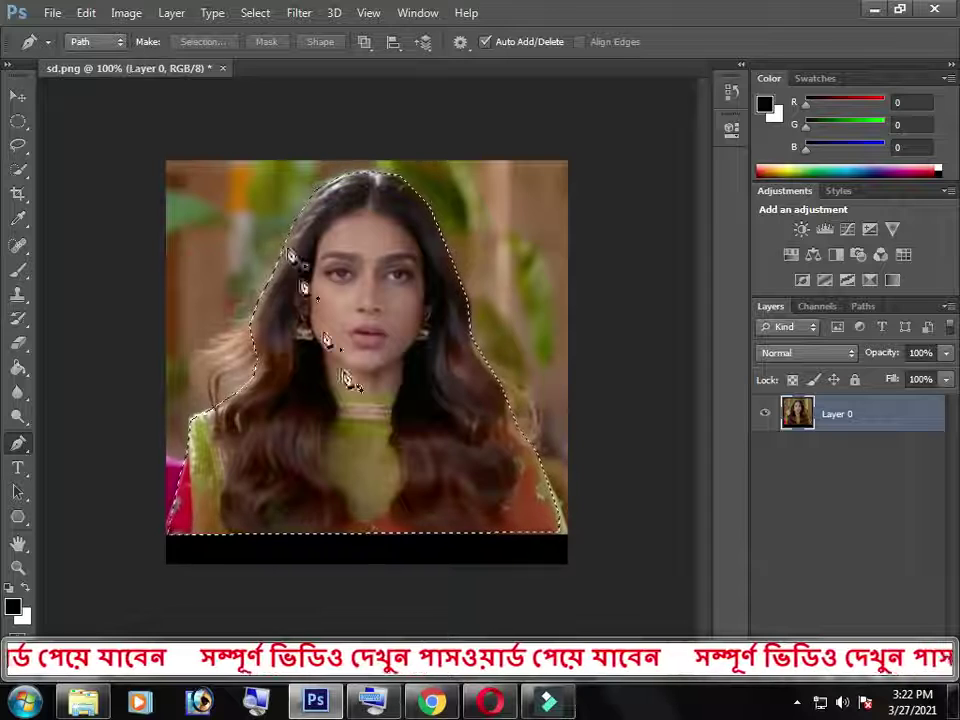
pyautogui.click(211, 16)
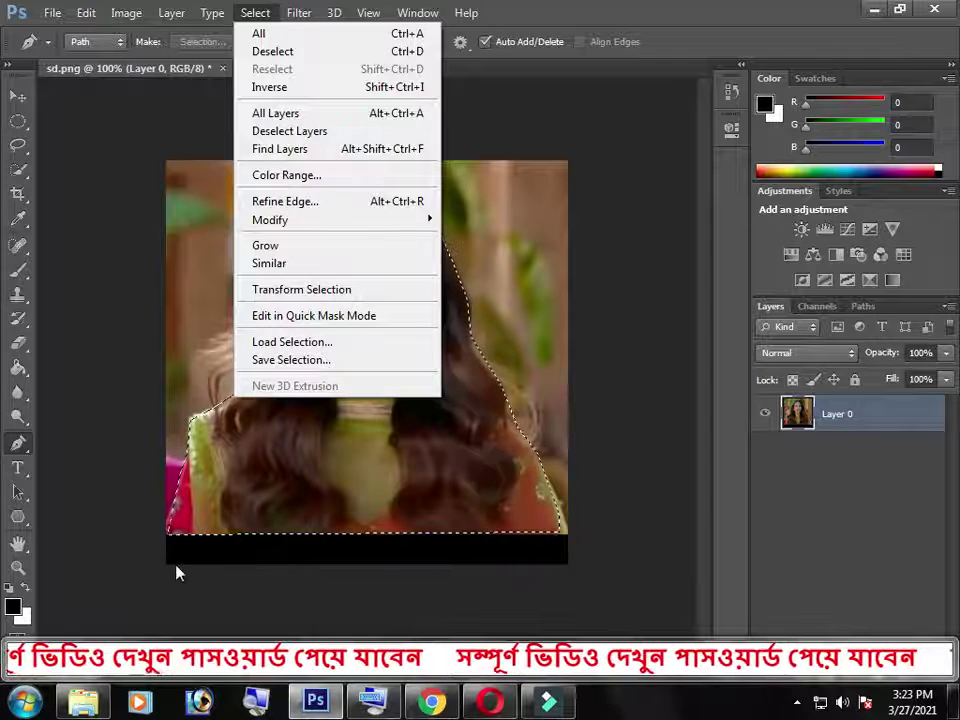
pyautogui.click(820, 542)
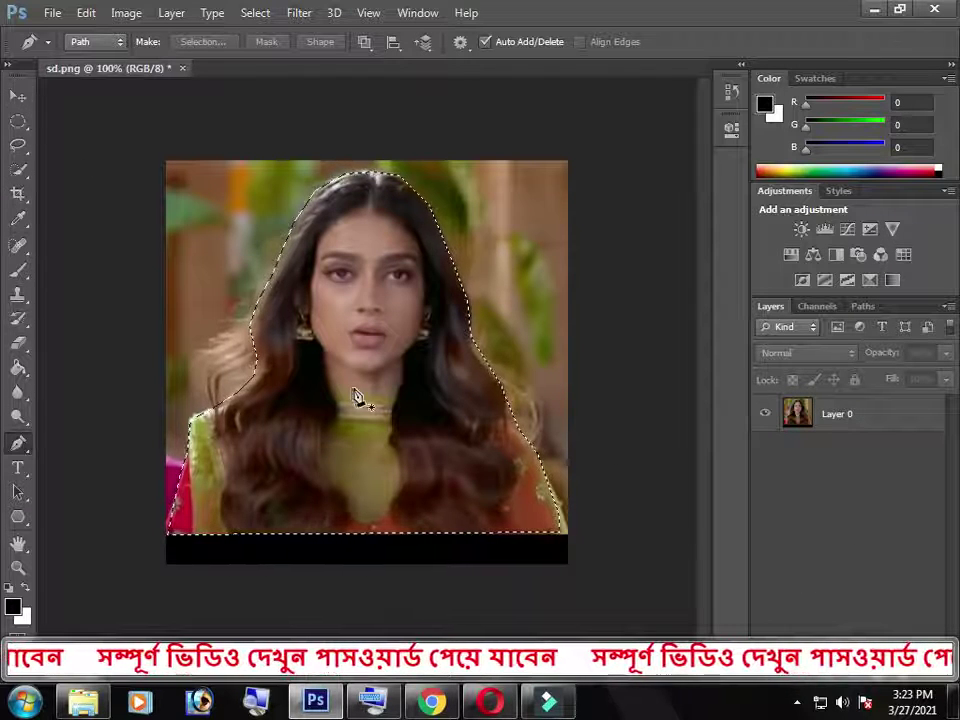
pyautogui.click(878, 419)
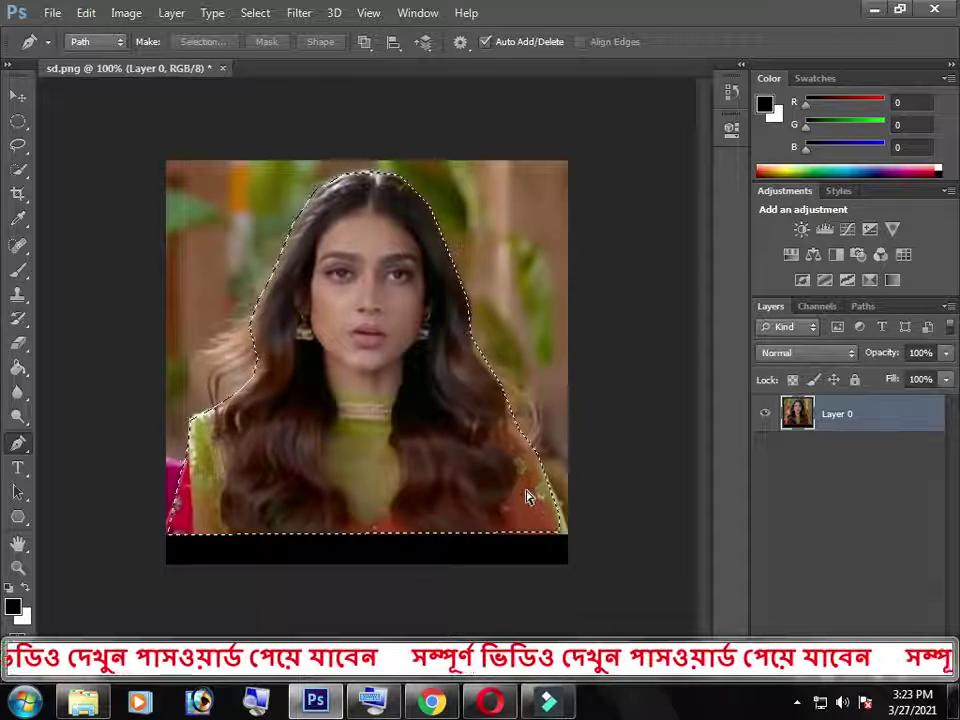
pyautogui.hotkey('ctrl', 'j')
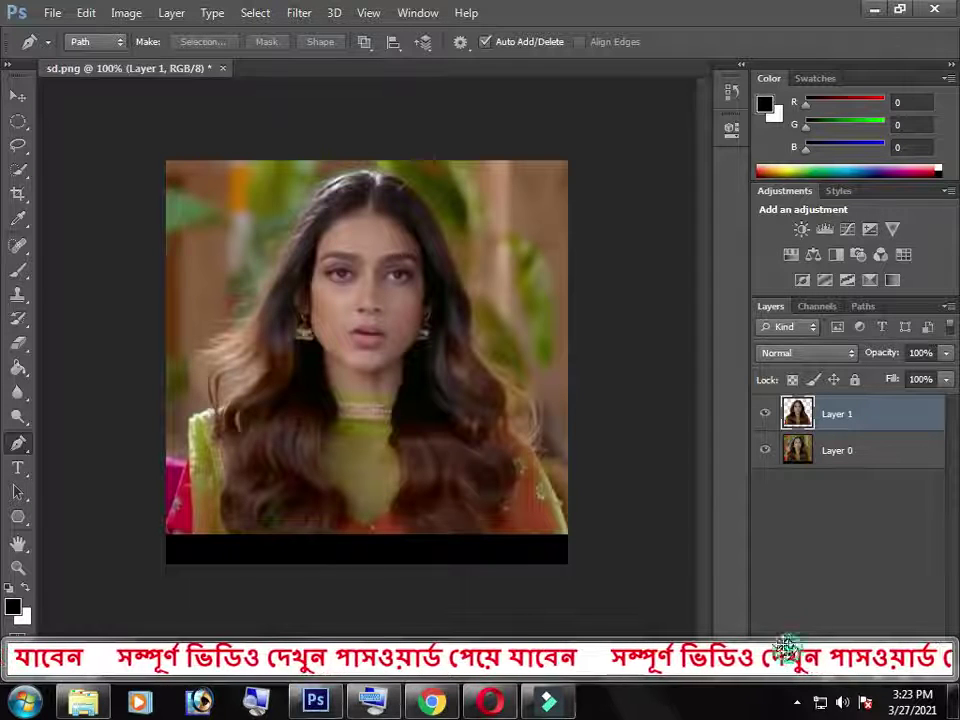
pyautogui.click(813, 451)
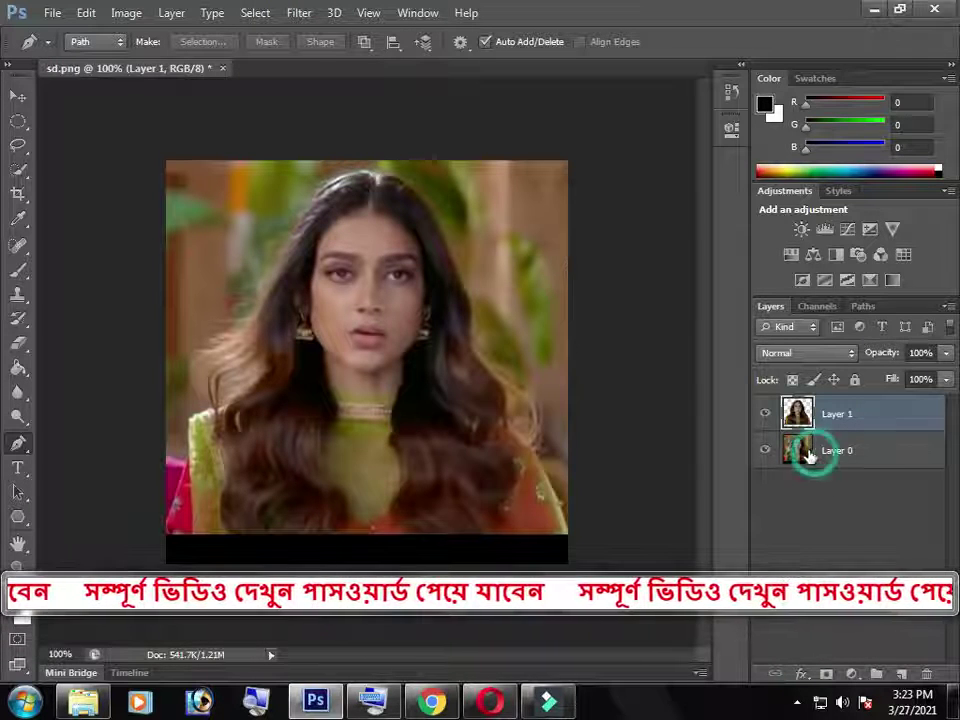
# Delete Layer 0, undoing a stray path anchor left on the canvas.
pyautogui.click(926, 674)
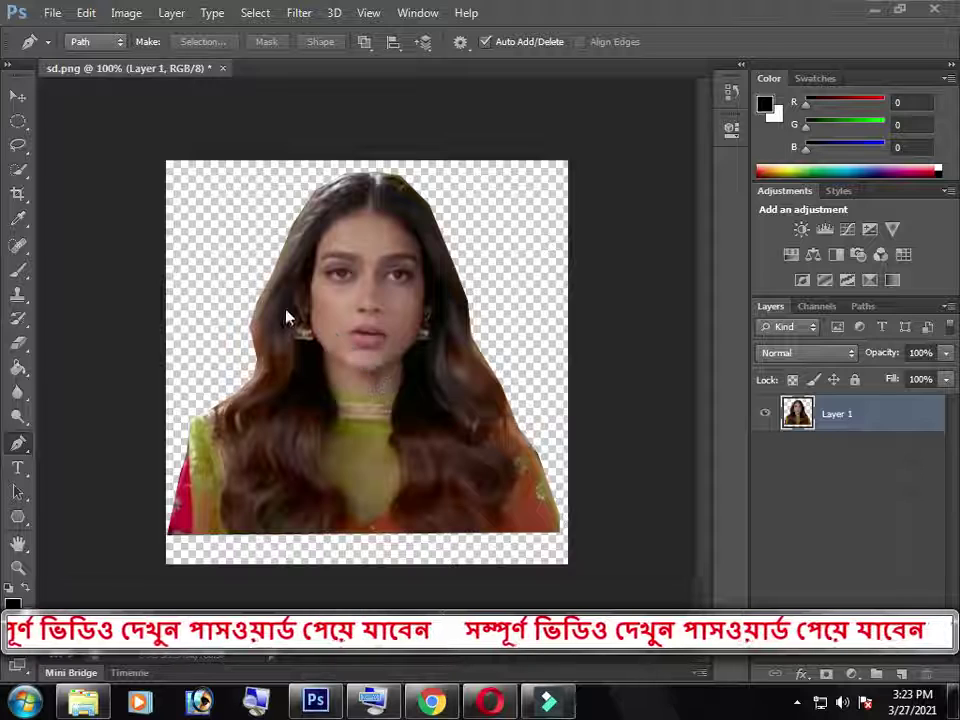
pyautogui.click(18, 96)
pyautogui.moveTo(378, 342); pyautogui.dragTo(385, 417)
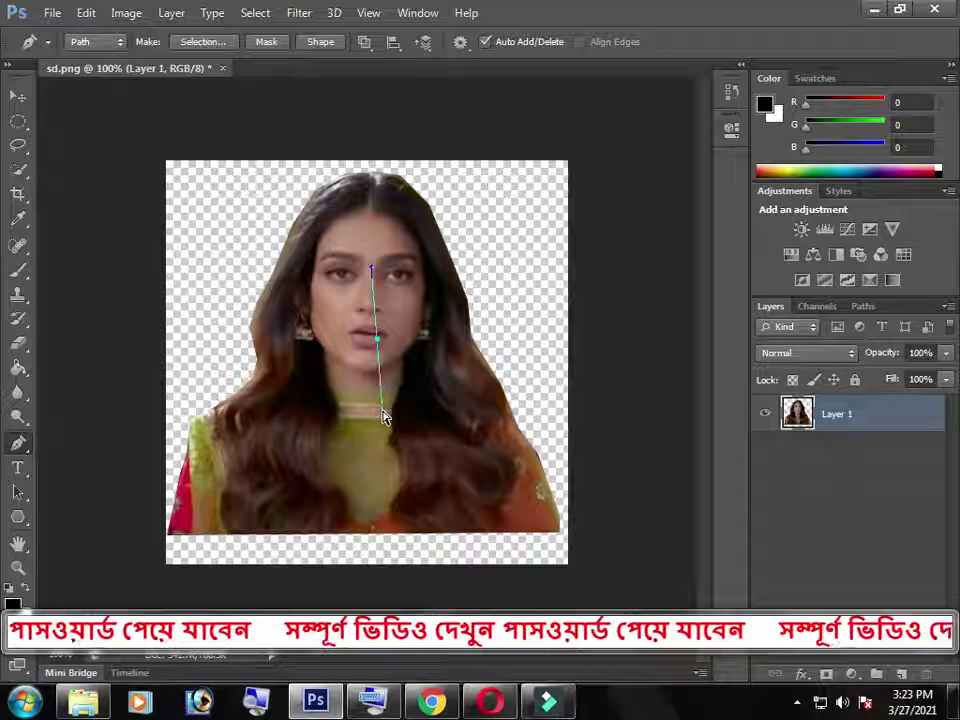
pyautogui.hotkey('ctrl', 'z')
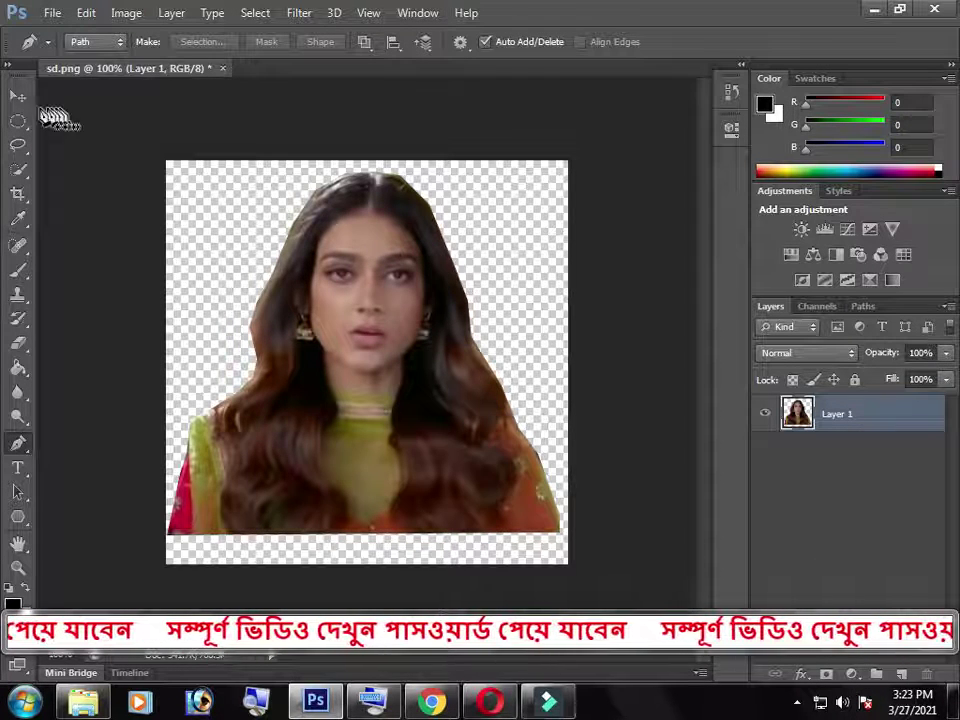
# Move the cut-out woman slightly lower on the canvas with the Move tool.
pyautogui.click(18, 95)
pyautogui.moveTo(380, 340); pyautogui.dragTo(388, 377)
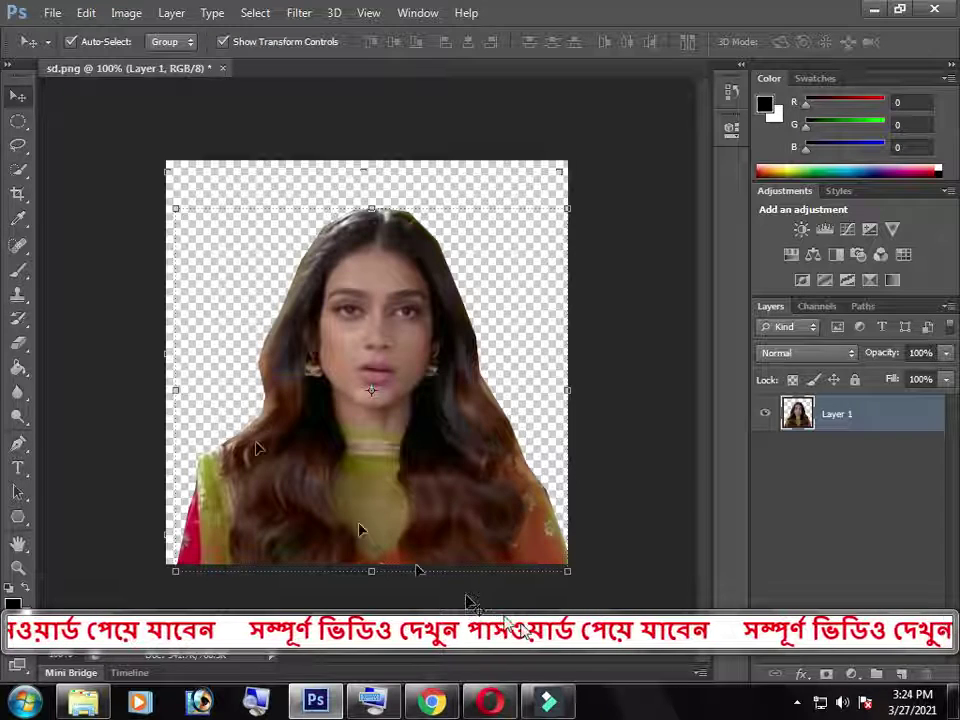
pyautogui.click(872, 10)
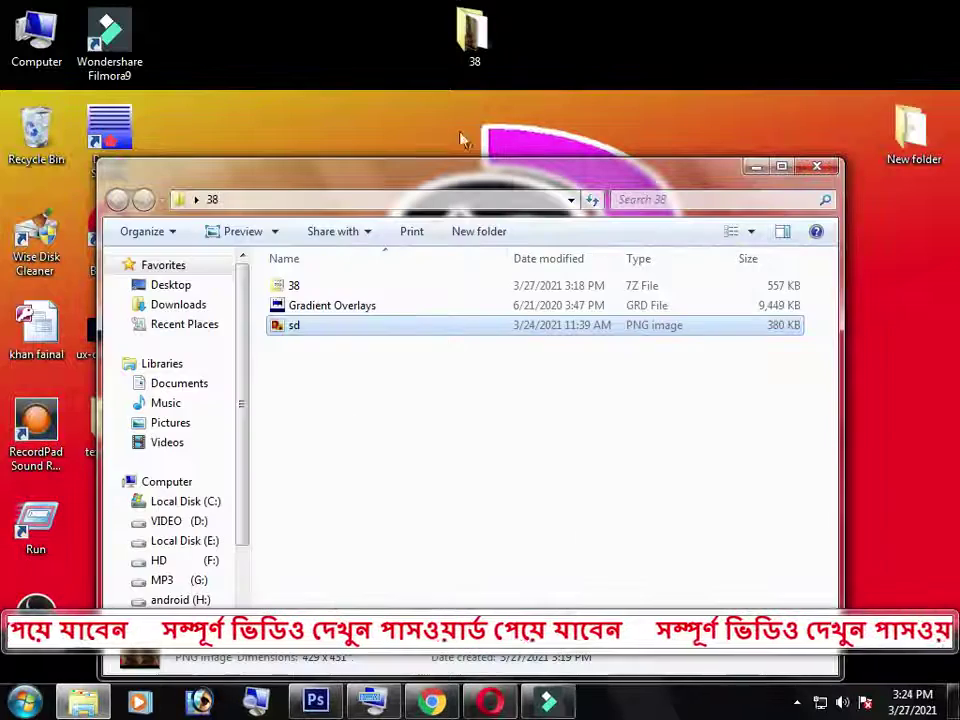
pyautogui.click(293, 308)
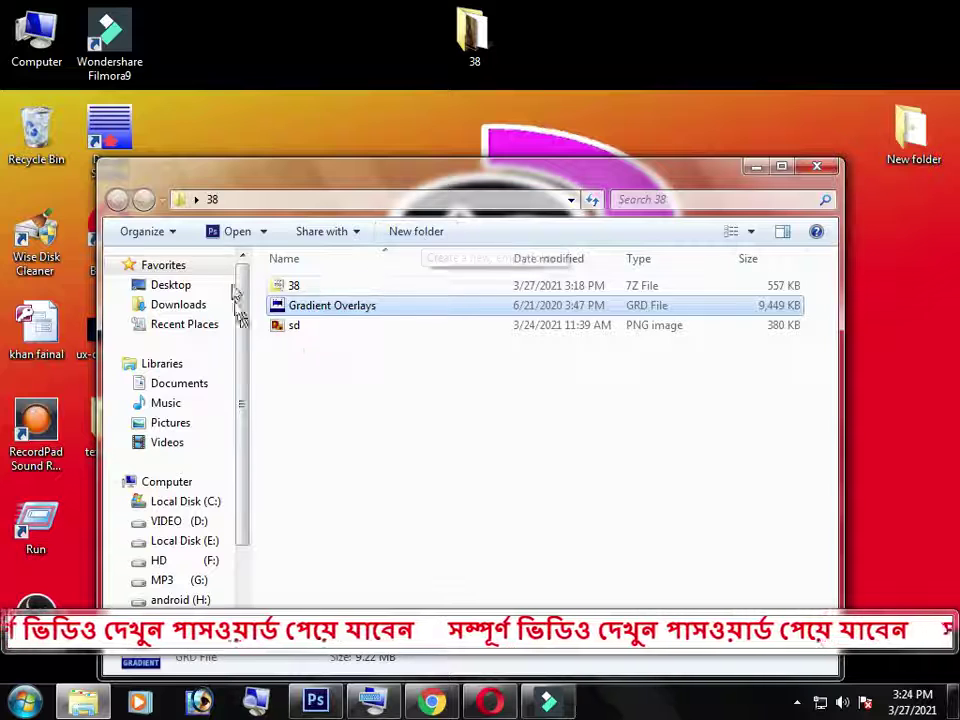
pyautogui.click(318, 705)
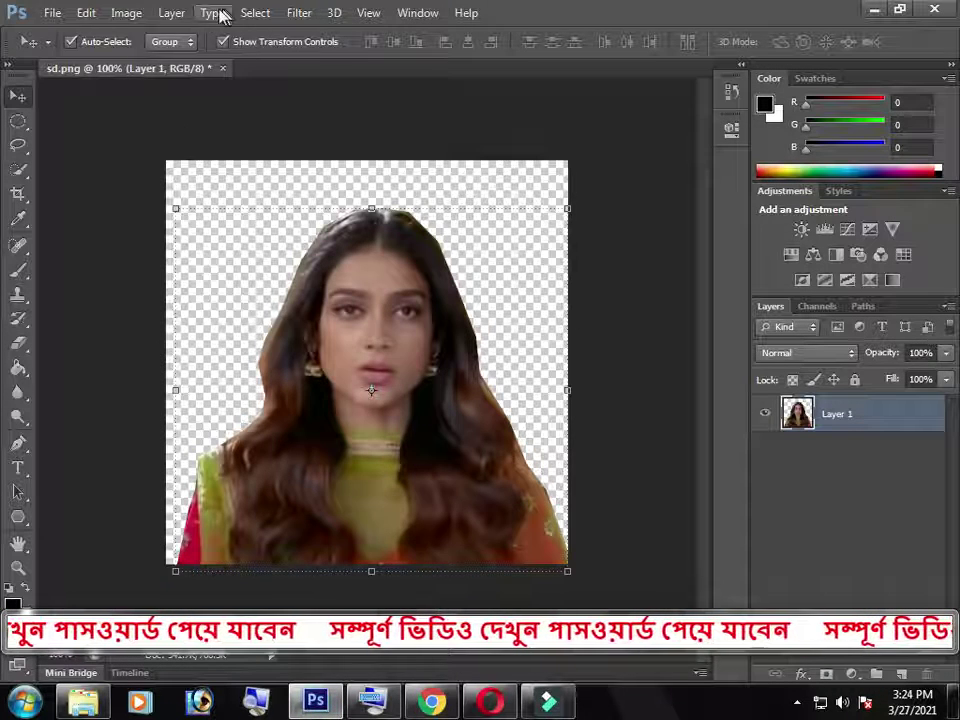
pyautogui.click(50, 13)
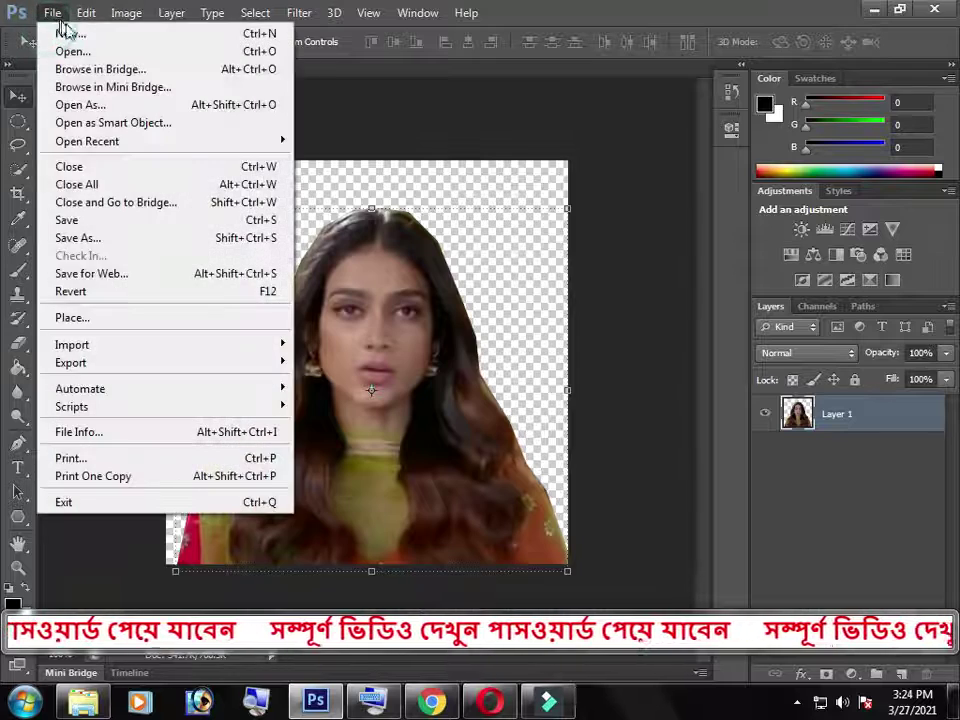
pyautogui.press('Escape')
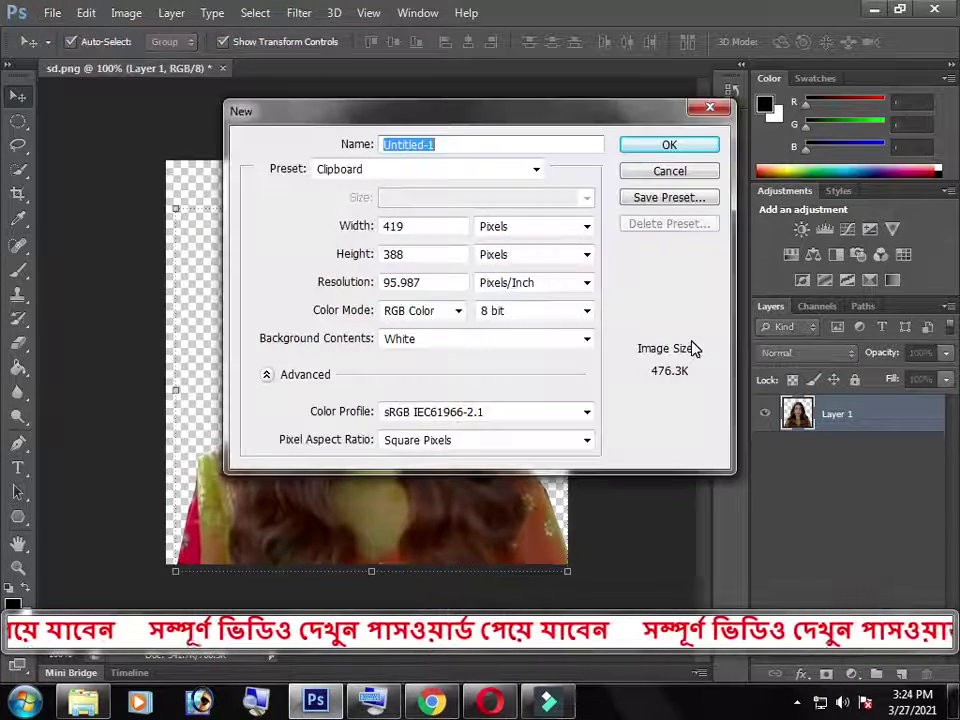
pyautogui.click(670, 171)
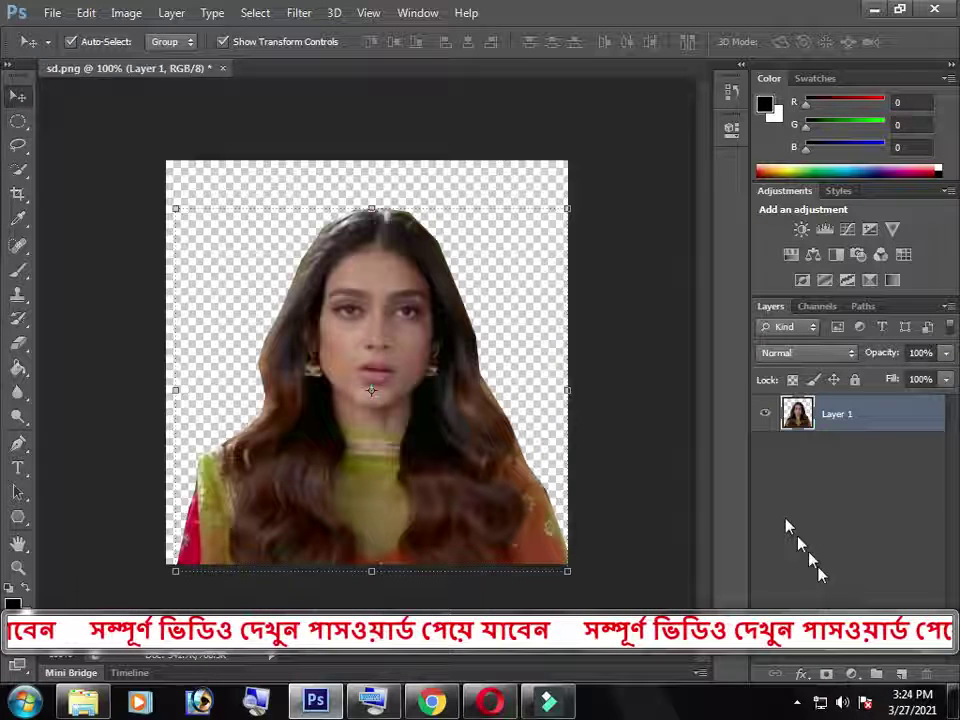
pyautogui.click(901, 675)
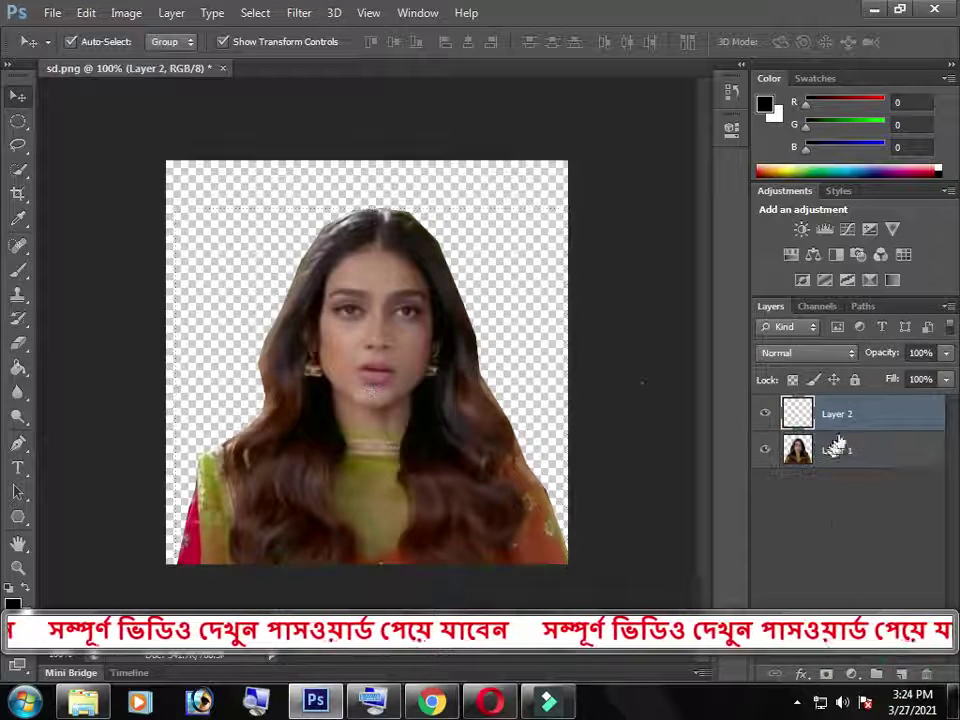
# Hide Layer 1 and switch to the Gradient Tool from the Paint Bucket tool group.
pyautogui.click(765, 450)
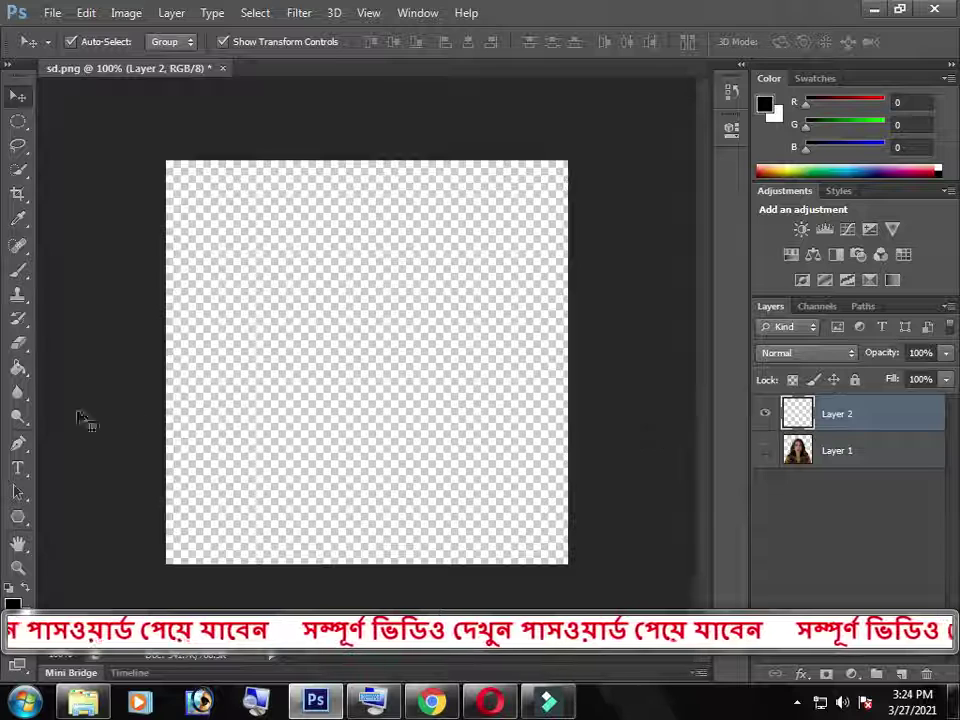
pyautogui.click(20, 371)
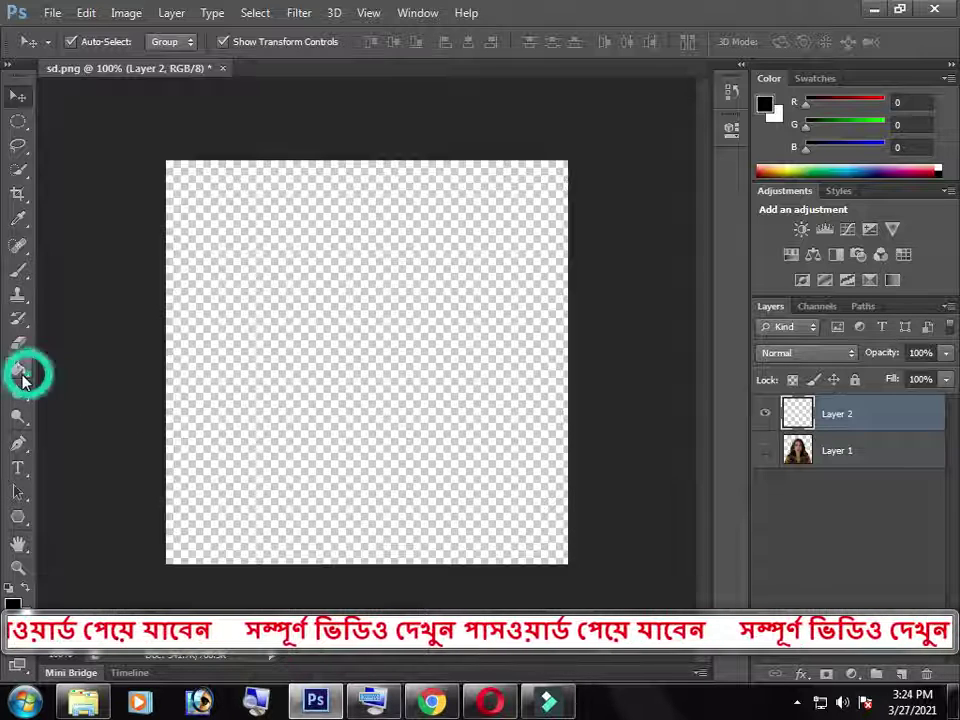
pyautogui.click(27, 376)
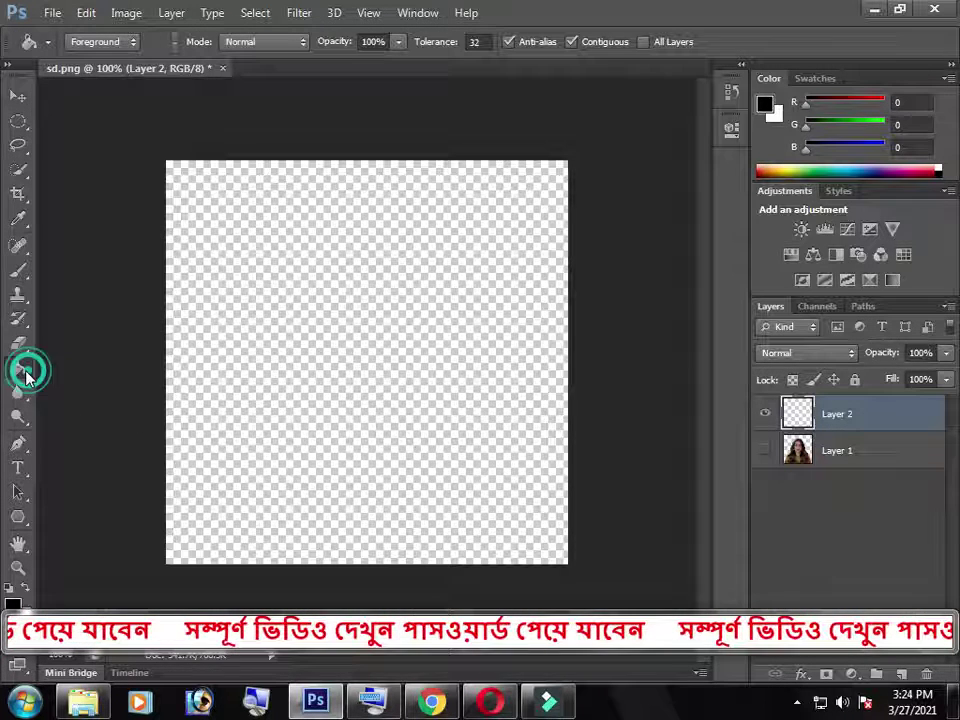
pyautogui.click(99, 364)
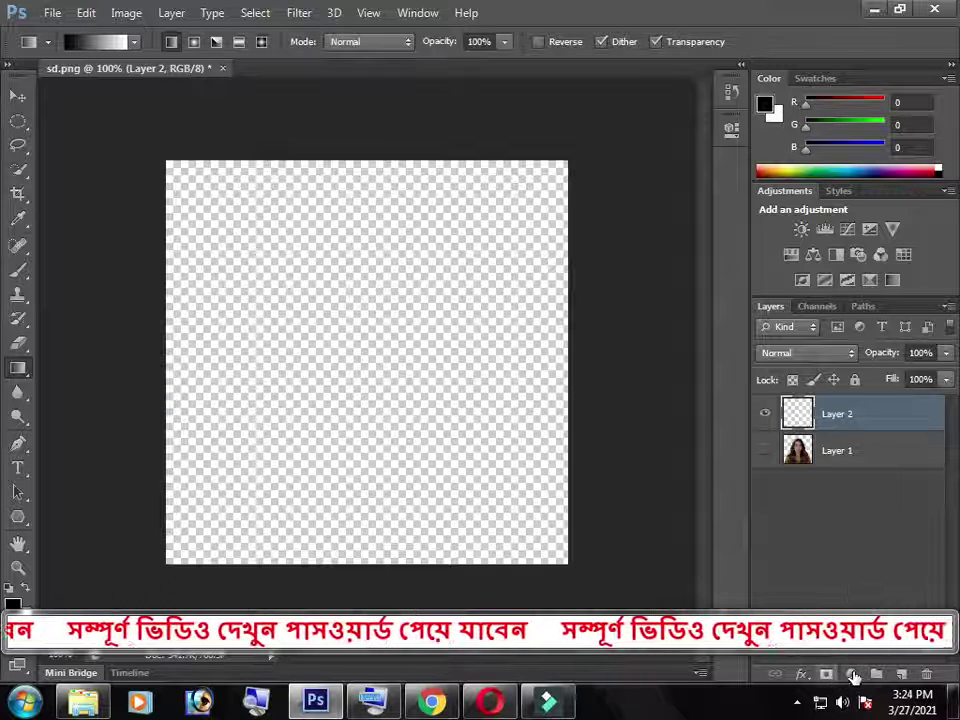
pyautogui.click(853, 676)
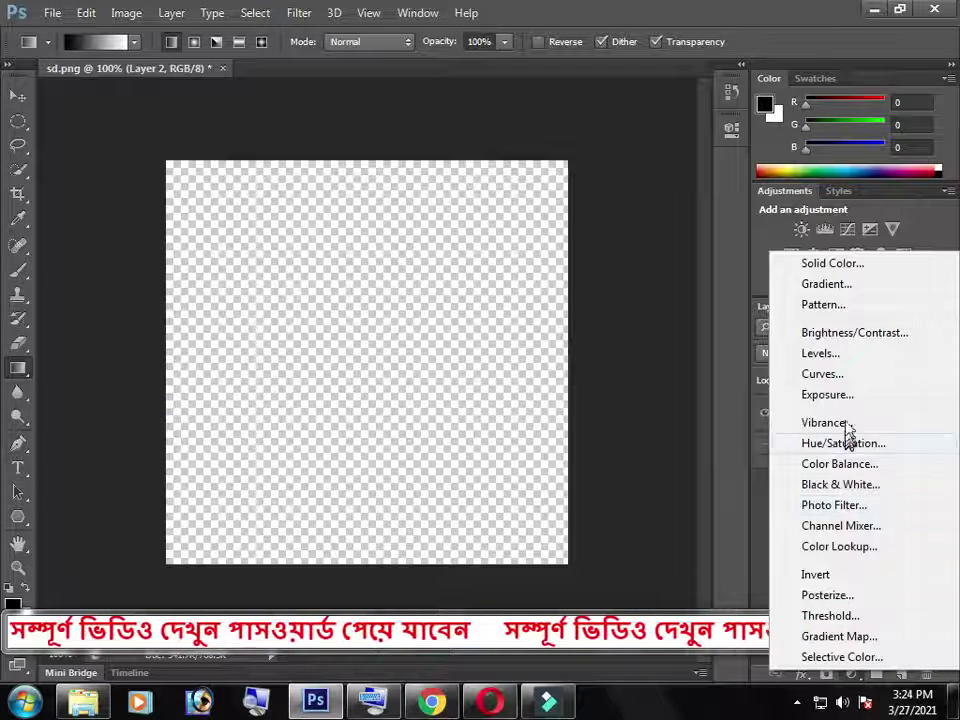
pyautogui.click(826, 287)
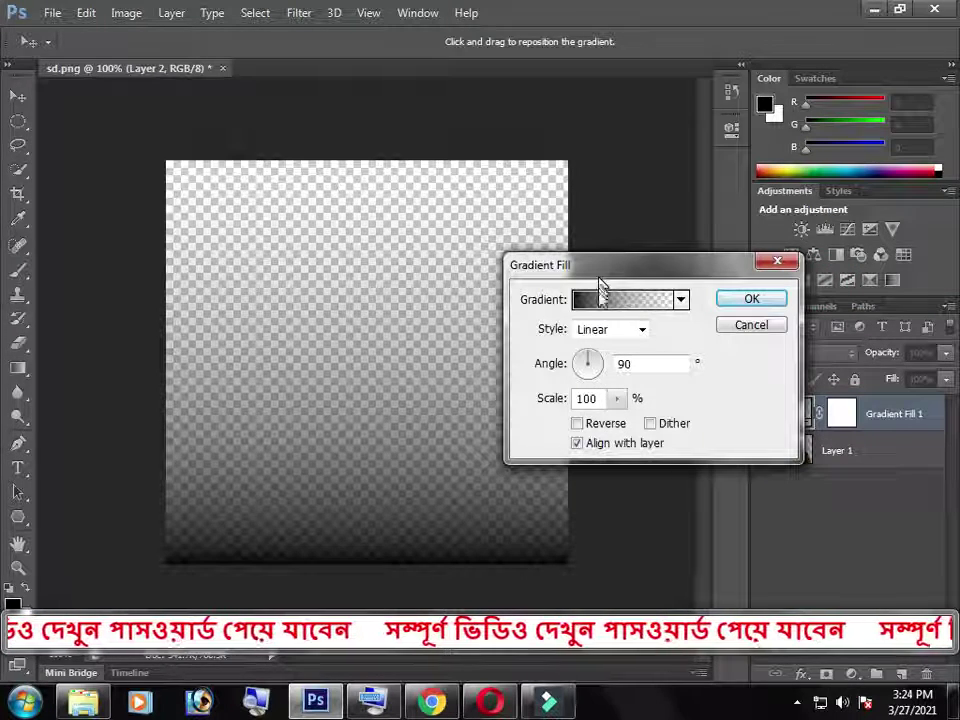
pyautogui.click(632, 303)
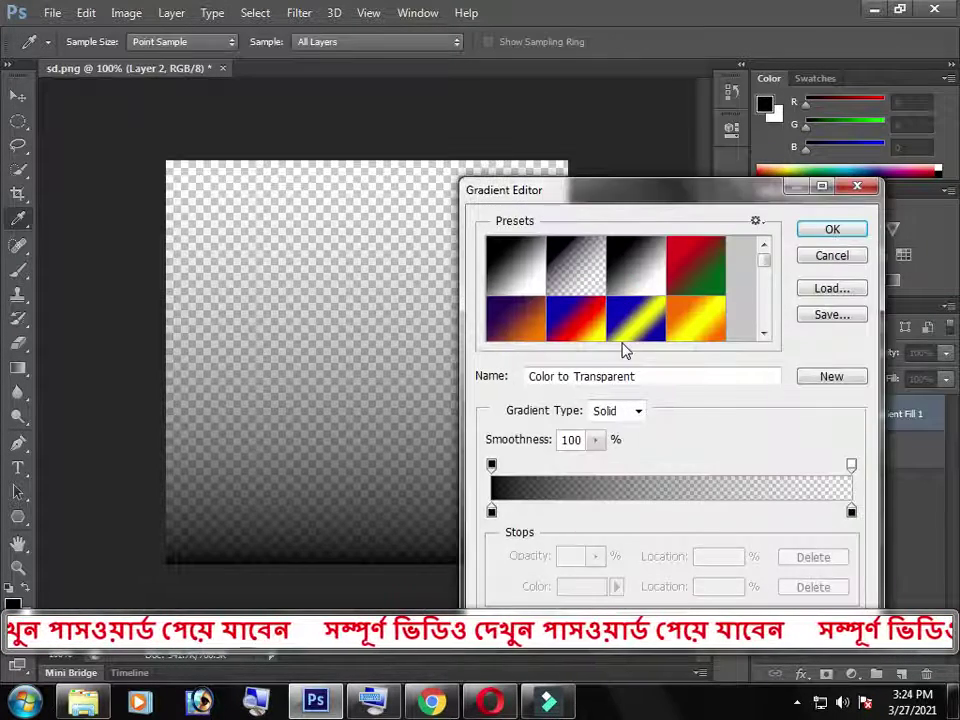
pyautogui.moveTo(764, 262)
pyautogui.mouseDown()
pyautogui.moveTo(760, 337)
pyautogui.moveTo(750, 240)
pyautogui.mouseUp()
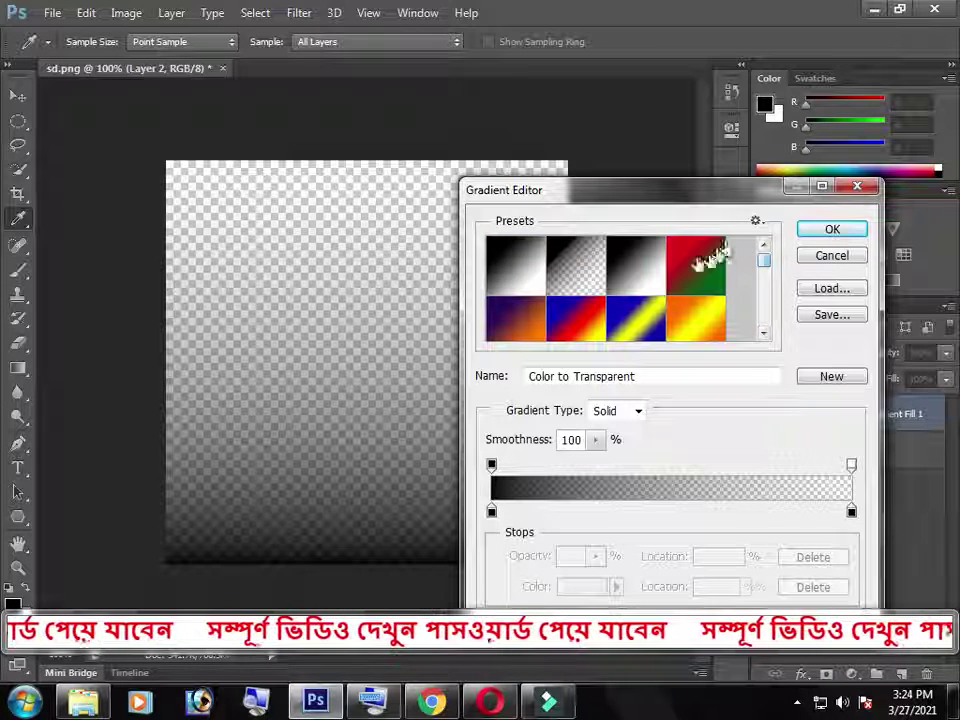
pyautogui.moveTo(763, 261); pyautogui.dragTo(758, 350)
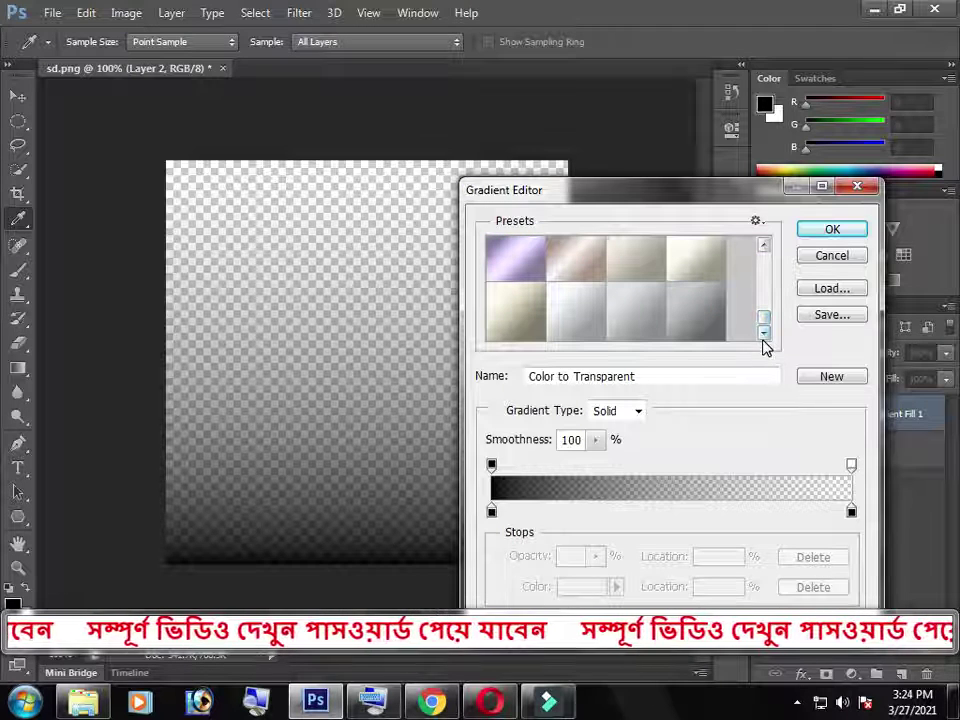
pyautogui.click(764, 247)
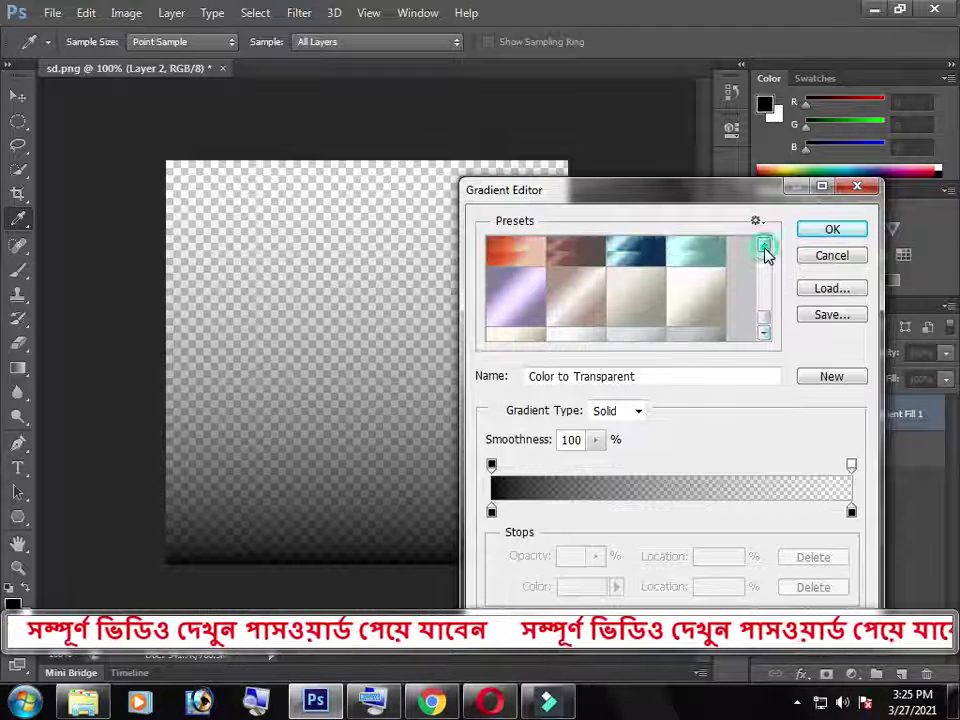
pyautogui.click(764, 247)
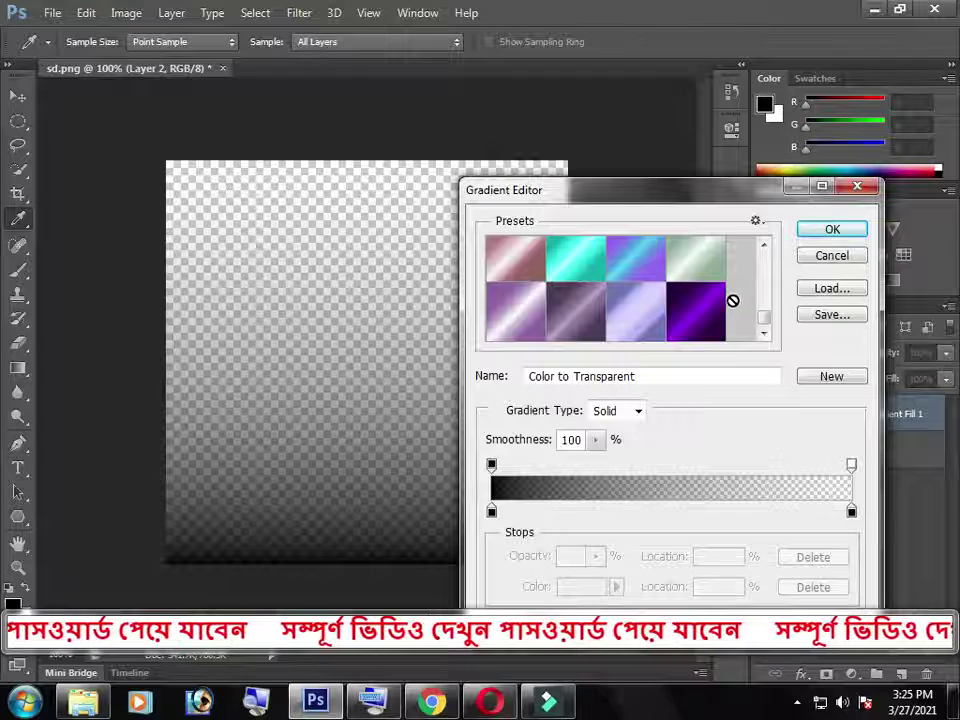
# Load Gradient Overlays.grd from Desktop > 38 into the presets, accepting the gradient-limit warning.
pyautogui.click(833, 292)
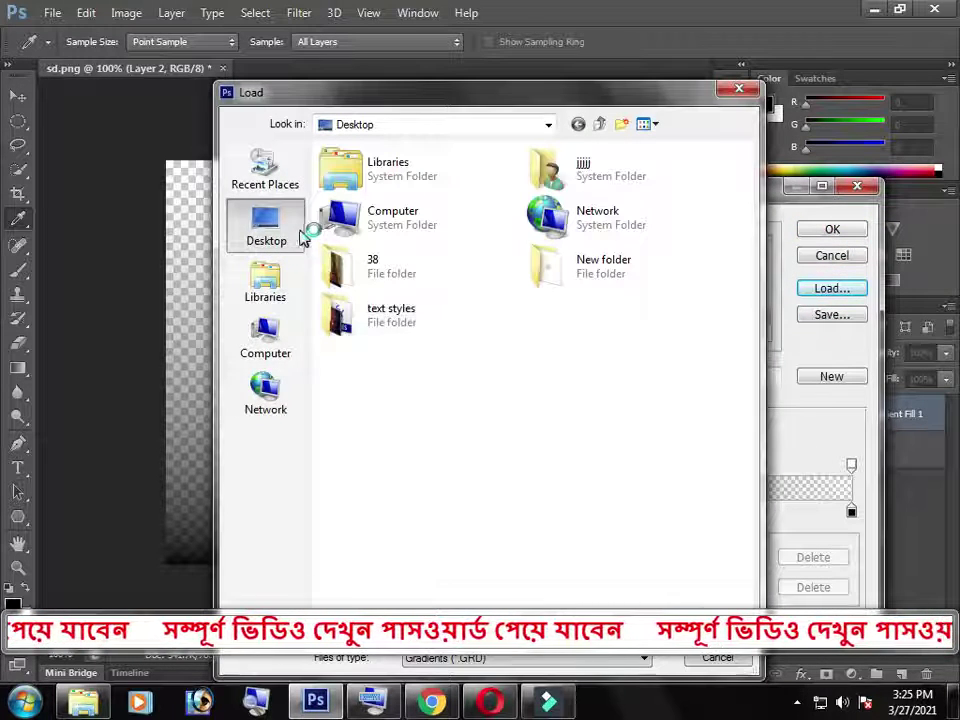
pyautogui.doubleClick(576, 266)
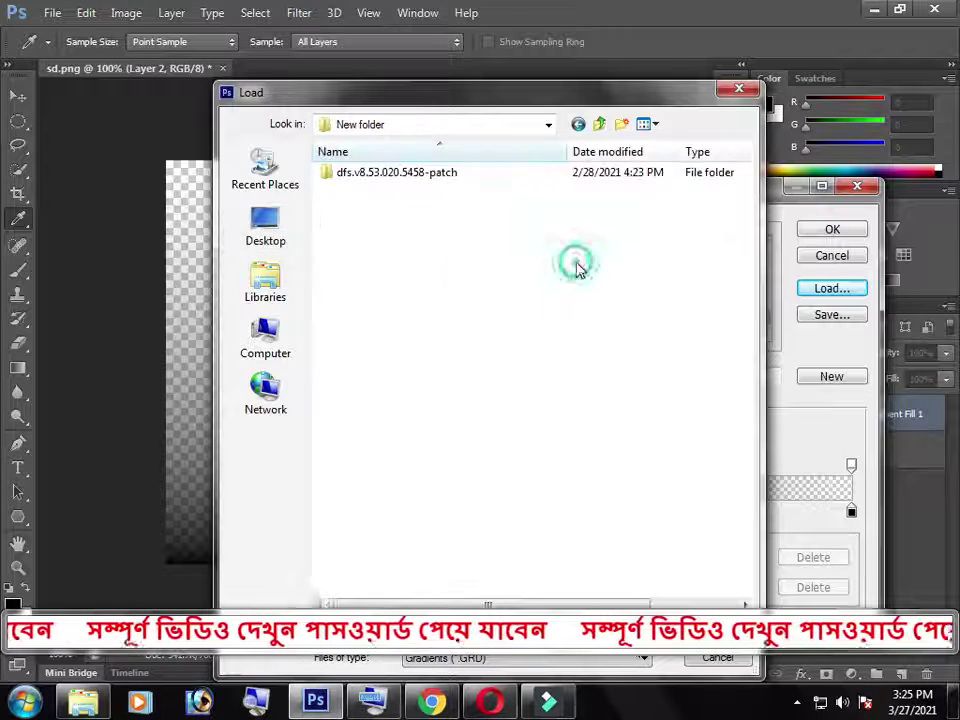
pyautogui.click(601, 121)
pyautogui.doubleClick(375, 275)
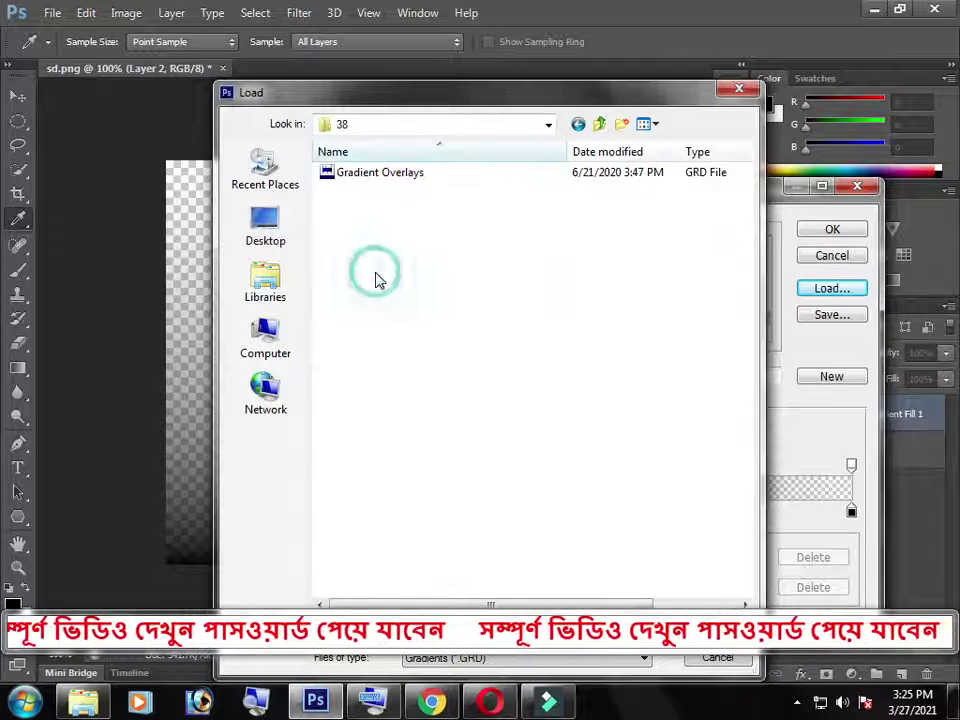
pyautogui.doubleClick(348, 172)
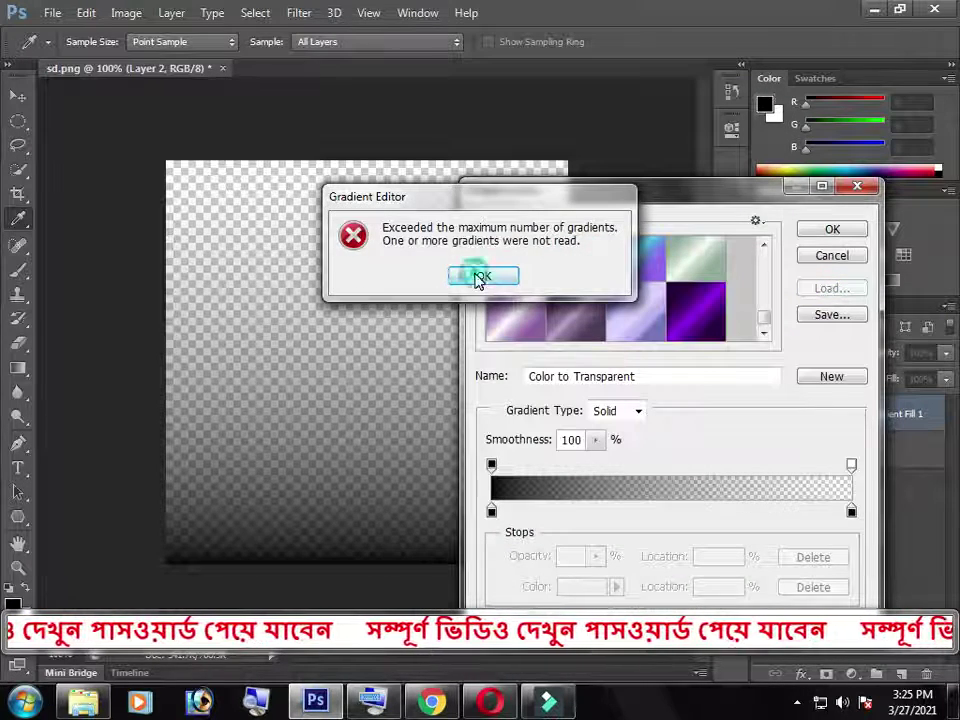
pyautogui.click(481, 277)
pyautogui.moveTo(769, 319); pyautogui.dragTo(756, 284)
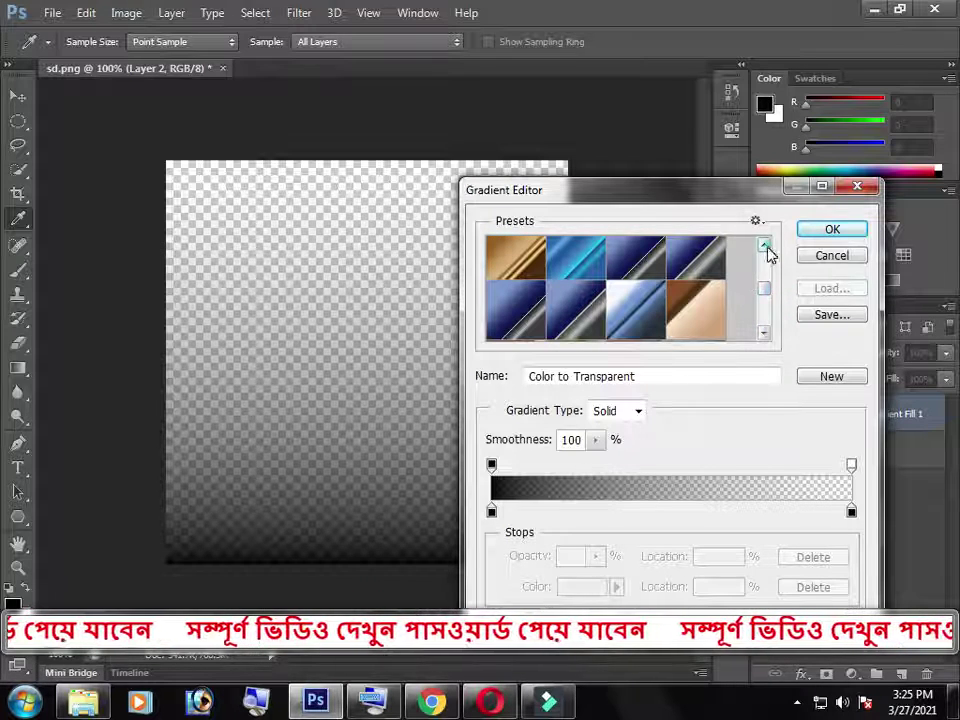
# Scroll through the gradient presets and apply the light-blue Midday gradient.
pyautogui.click(764, 245)
pyautogui.click(764, 245)
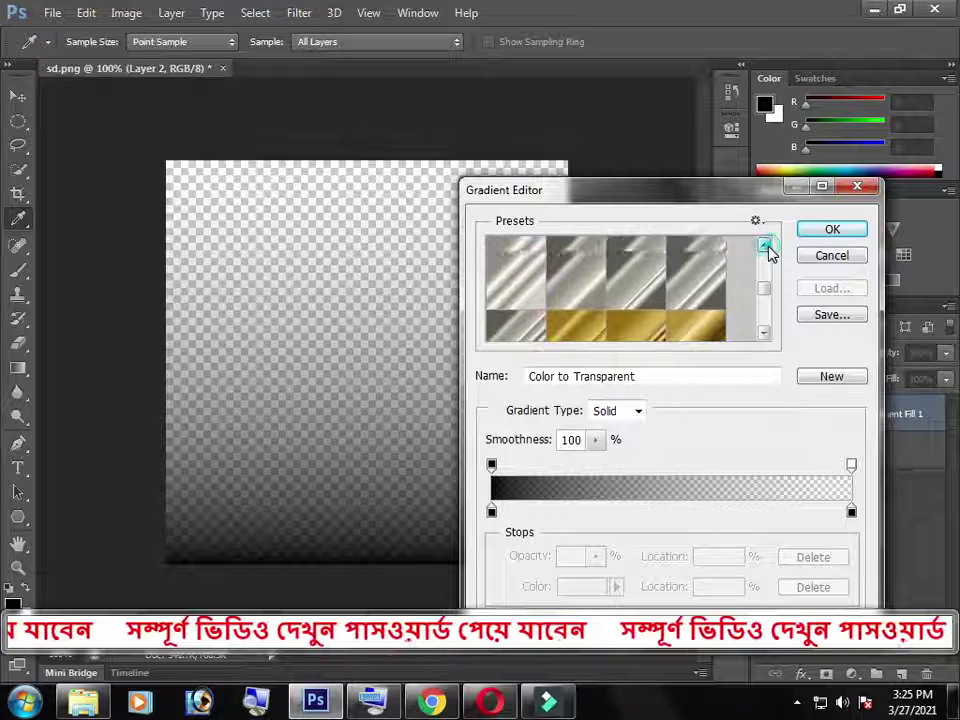
pyautogui.click(764, 245)
pyautogui.click(764, 245)
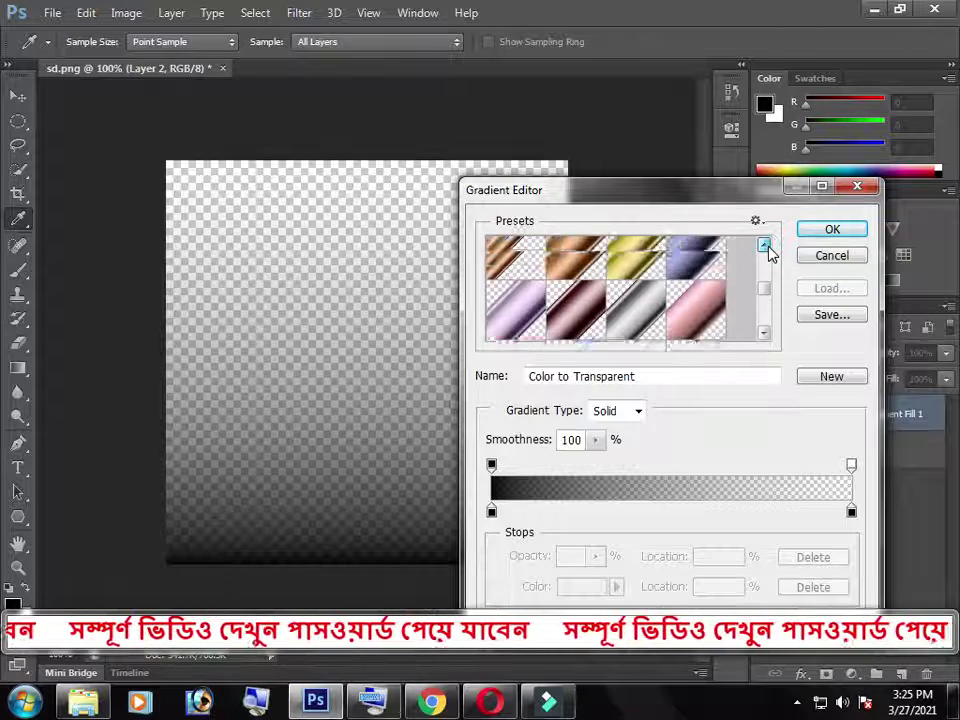
pyautogui.click(766, 246)
pyautogui.click(766, 246)
pyautogui.click(766, 246)
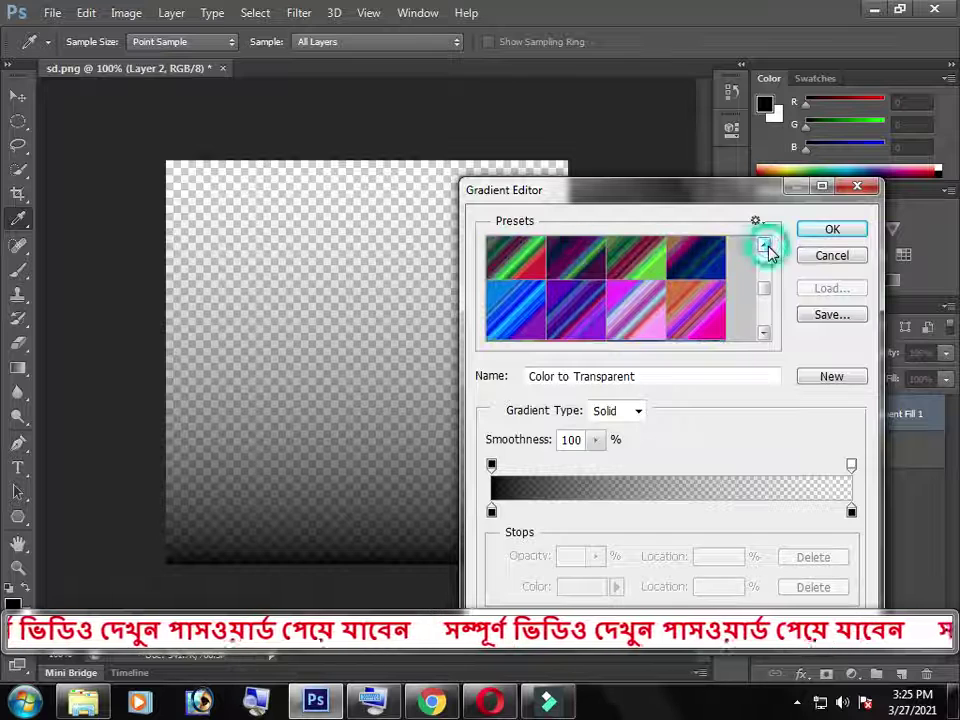
pyautogui.click(766, 246)
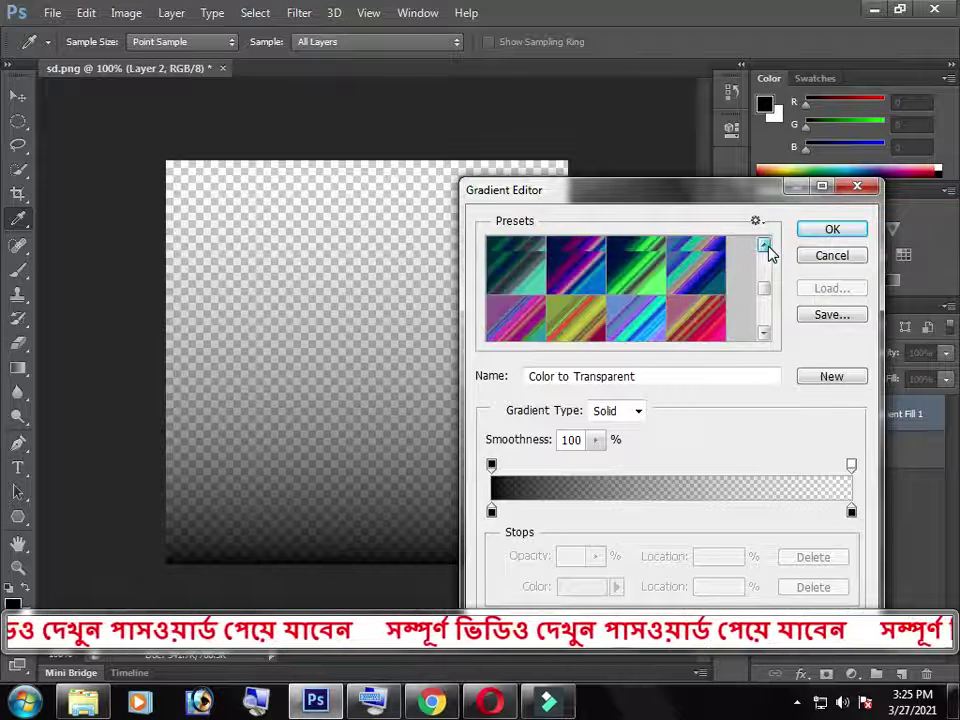
pyautogui.click(766, 246)
pyautogui.click(766, 246)
pyautogui.click(766, 246)
pyautogui.click(766, 246)
pyautogui.click(766, 246)
pyautogui.click(766, 246)
pyautogui.click(766, 246)
pyautogui.click(766, 246)
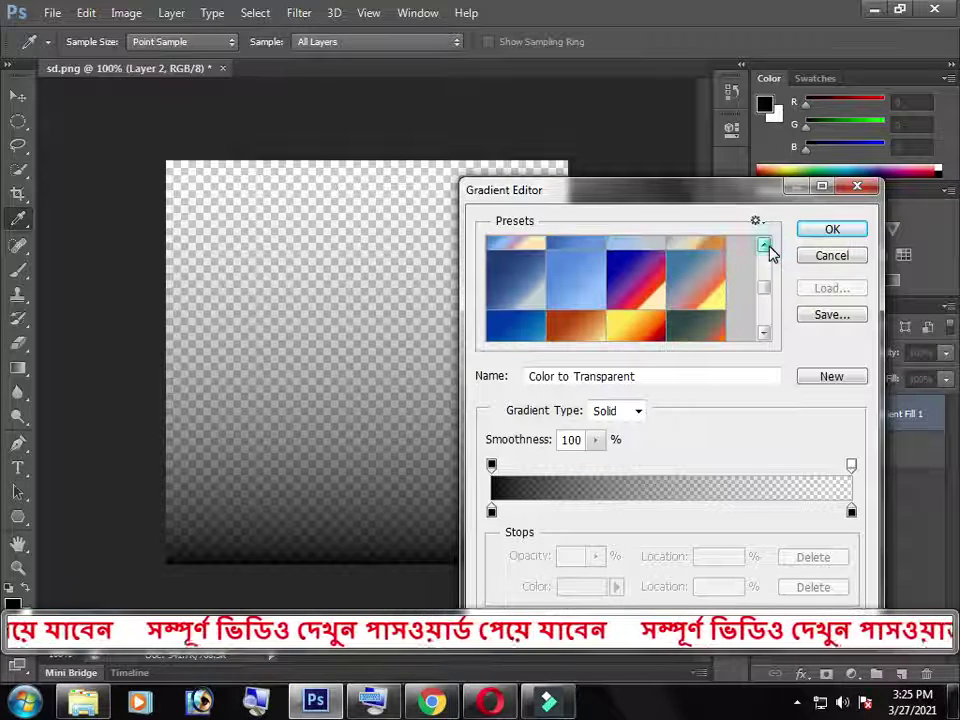
pyautogui.click(766, 246)
pyautogui.click(766, 246)
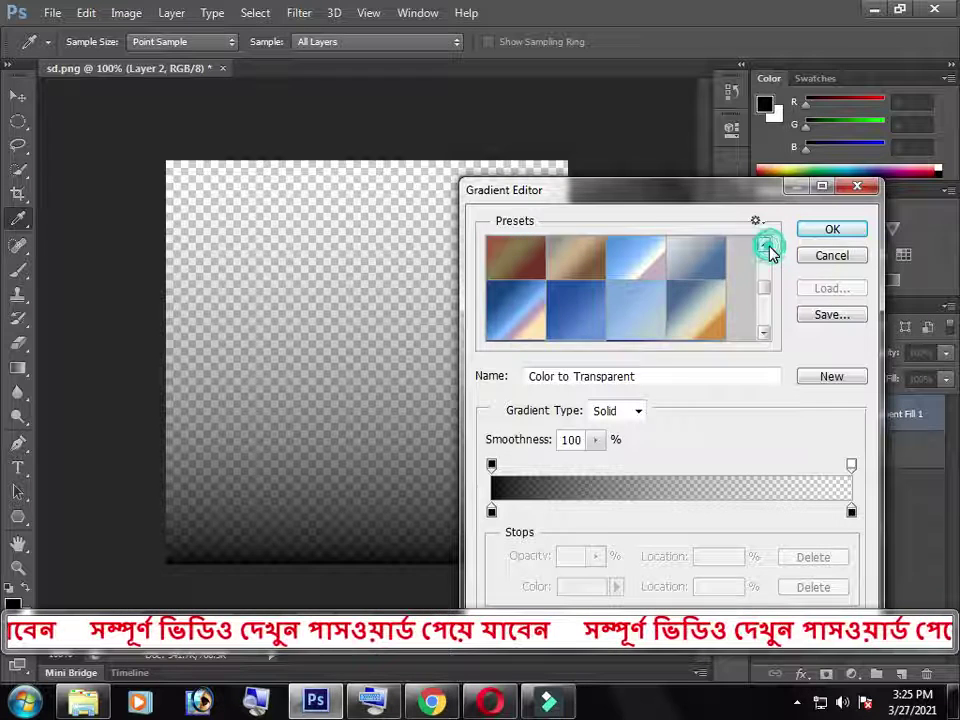
pyautogui.click(630, 326)
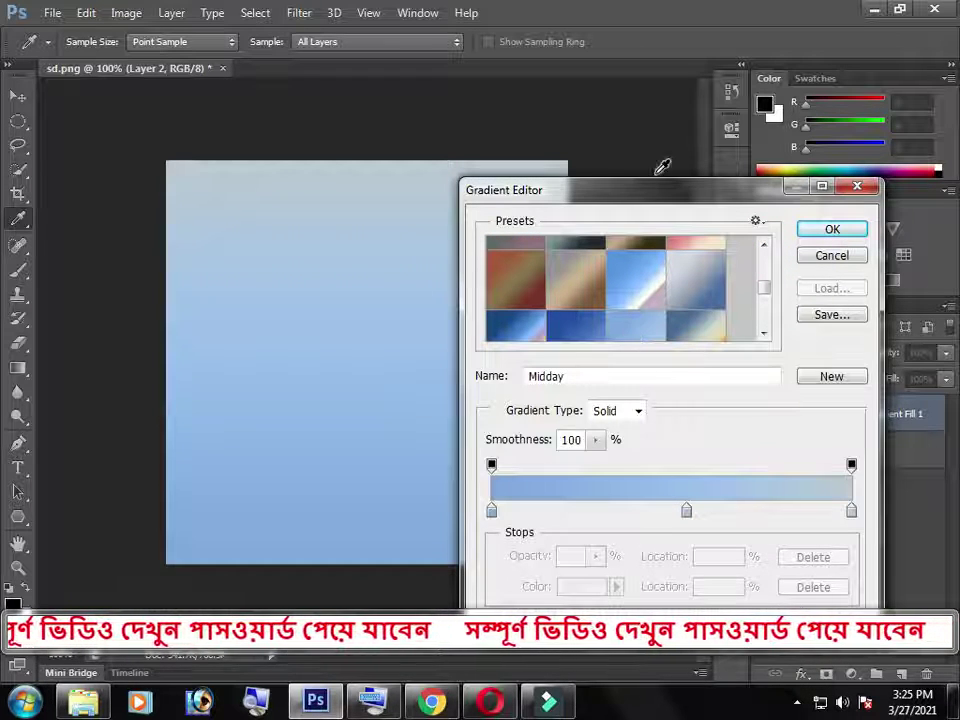
pyautogui.click(833, 230)
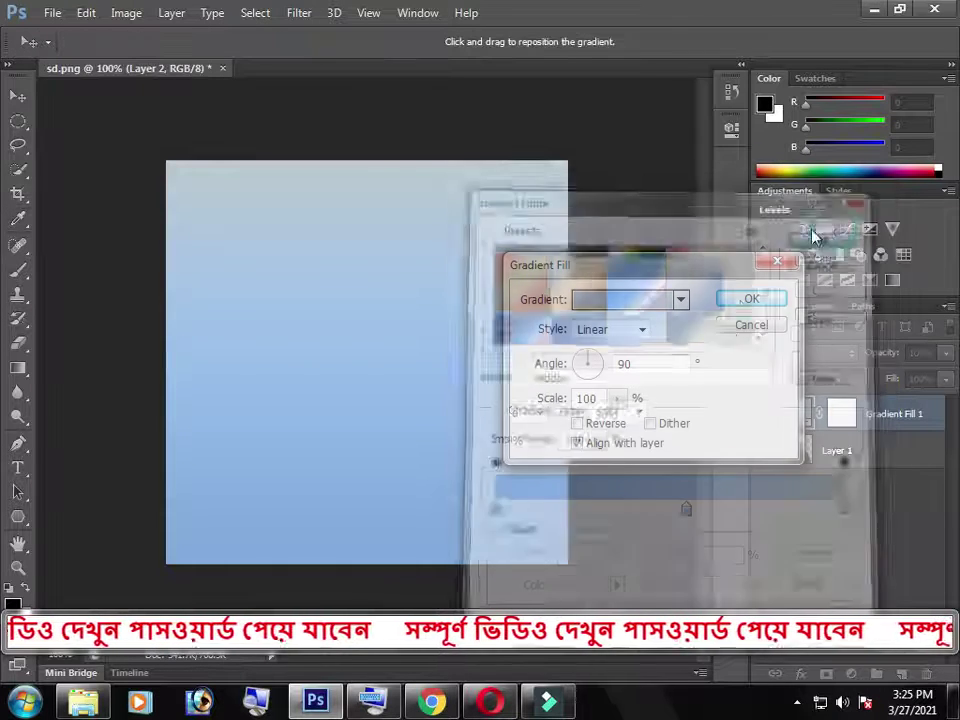
# Try the Blue, Yellow, Blue and ORB Base Red 2 - Round gradient presets.
pyautogui.click(627, 307)
pyautogui.click(612, 305)
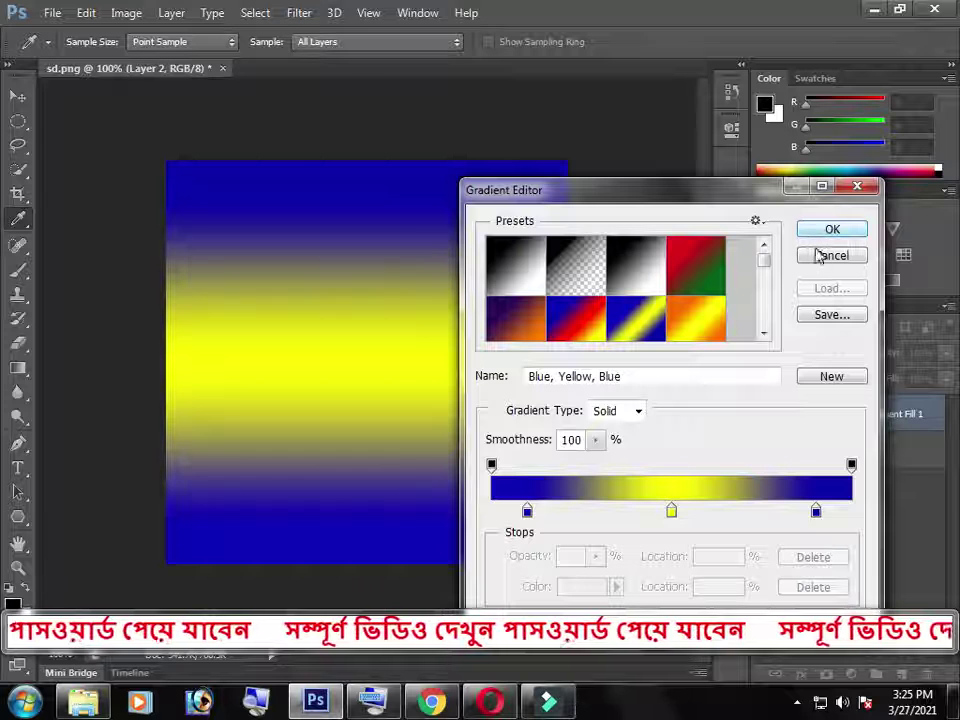
pyautogui.moveTo(763, 259); pyautogui.dragTo(762, 289)
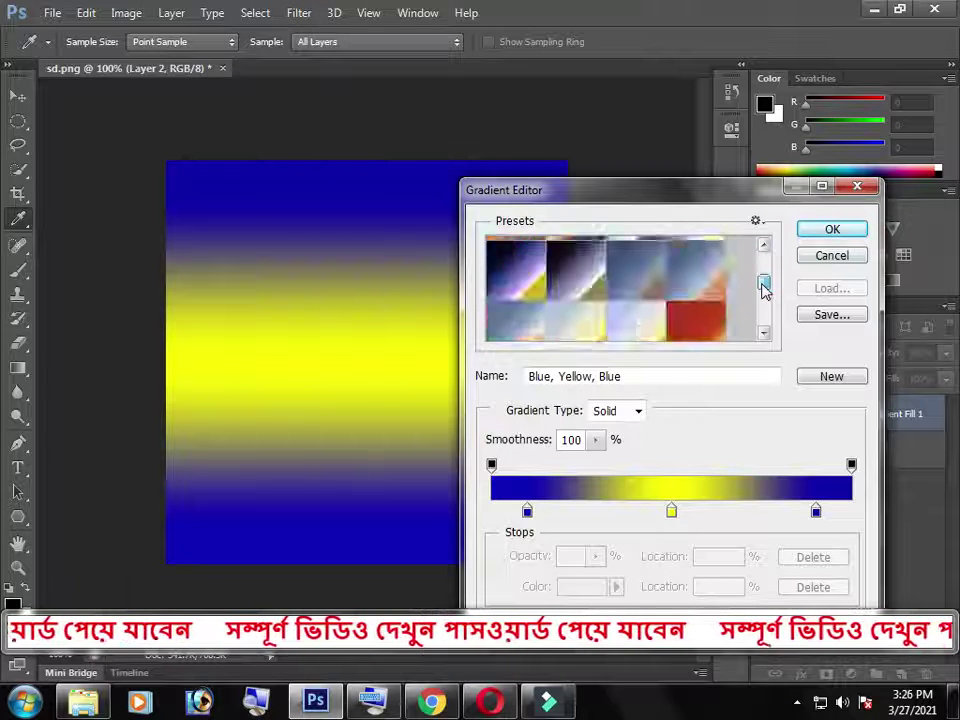
pyautogui.doubleClick(635, 325)
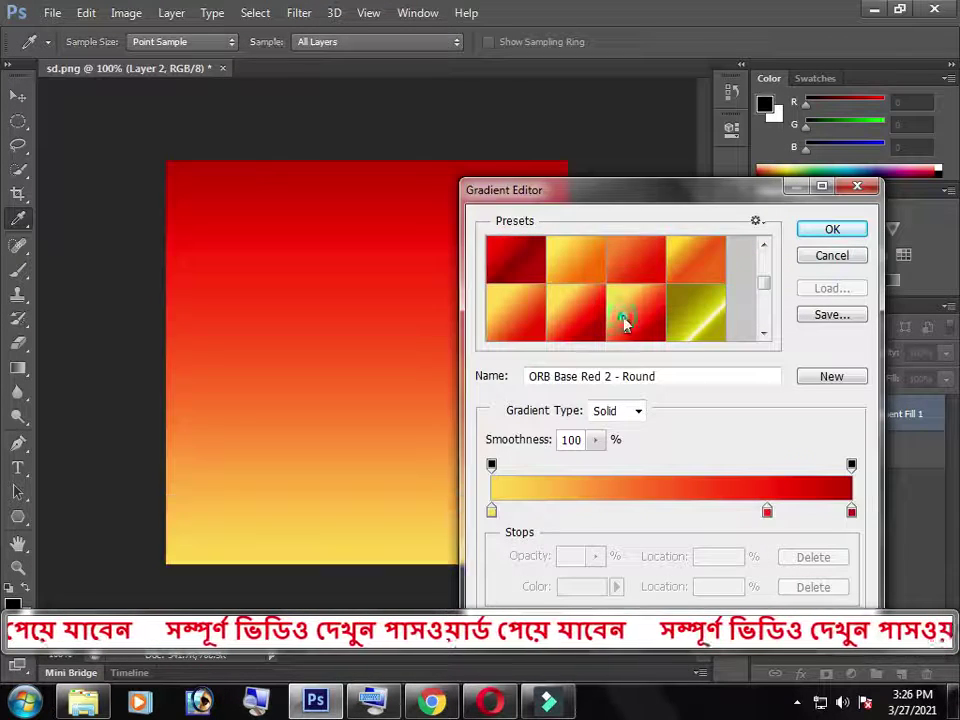
pyautogui.click(680, 265)
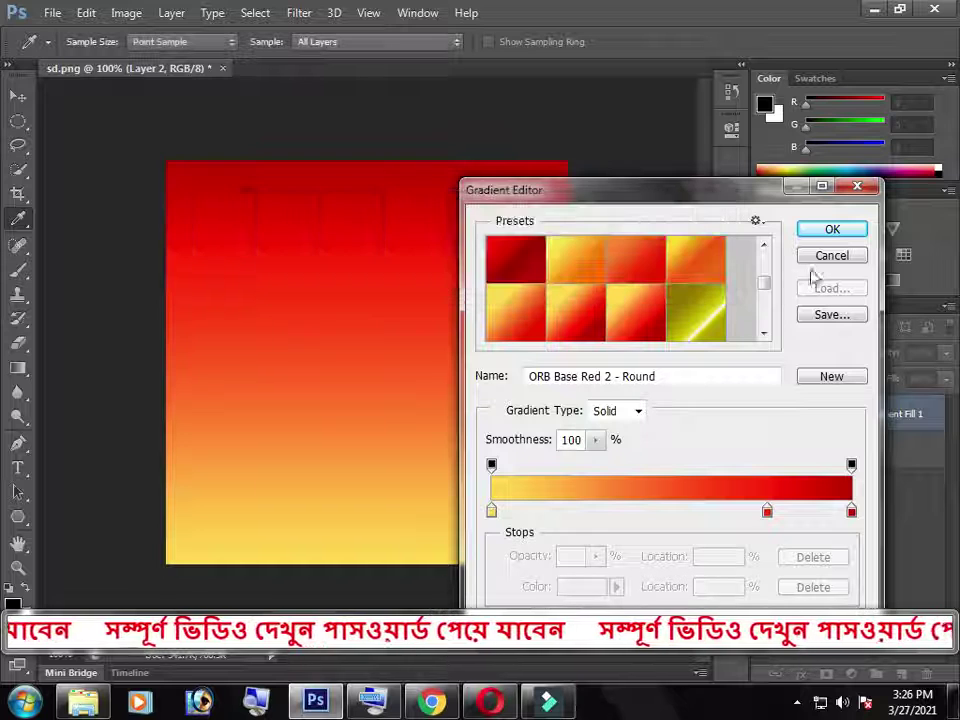
# Choose the soft purple preset, keeping the default name Gradient 017.
pyautogui.click(764, 333)
pyautogui.click(764, 333)
pyautogui.moveTo(764, 285); pyautogui.dragTo(765, 305)
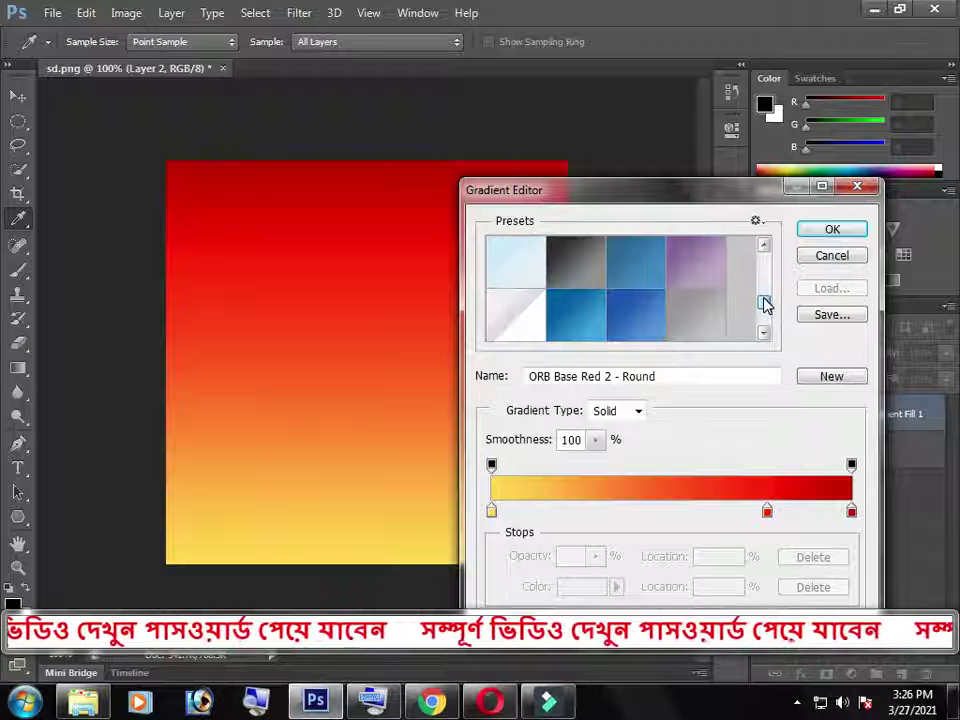
pyautogui.doubleClick(707, 284)
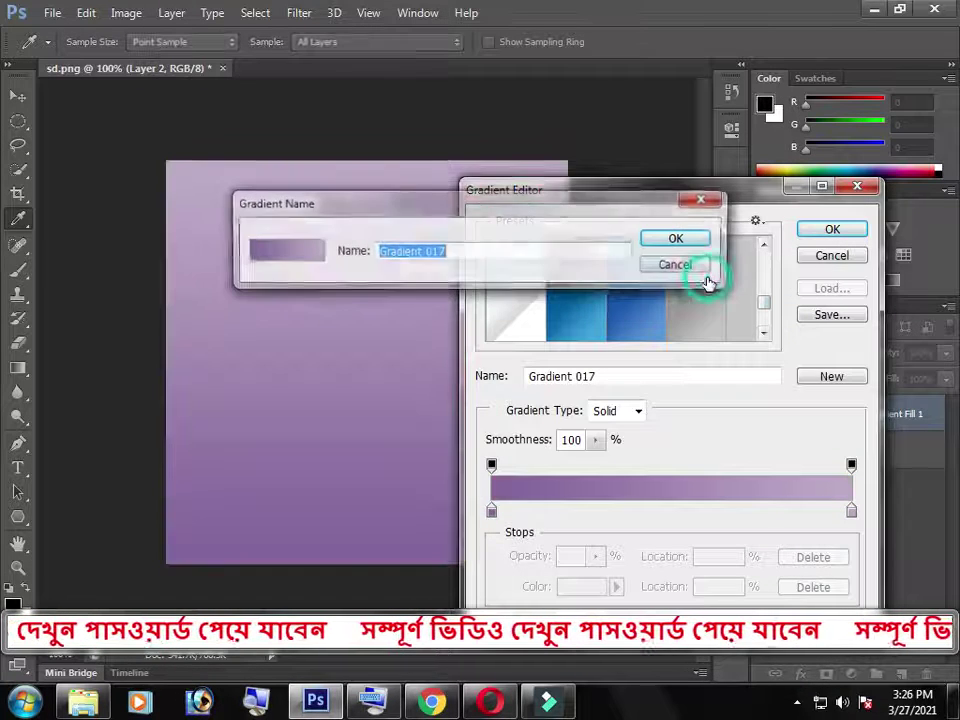
pyautogui.click(654, 238)
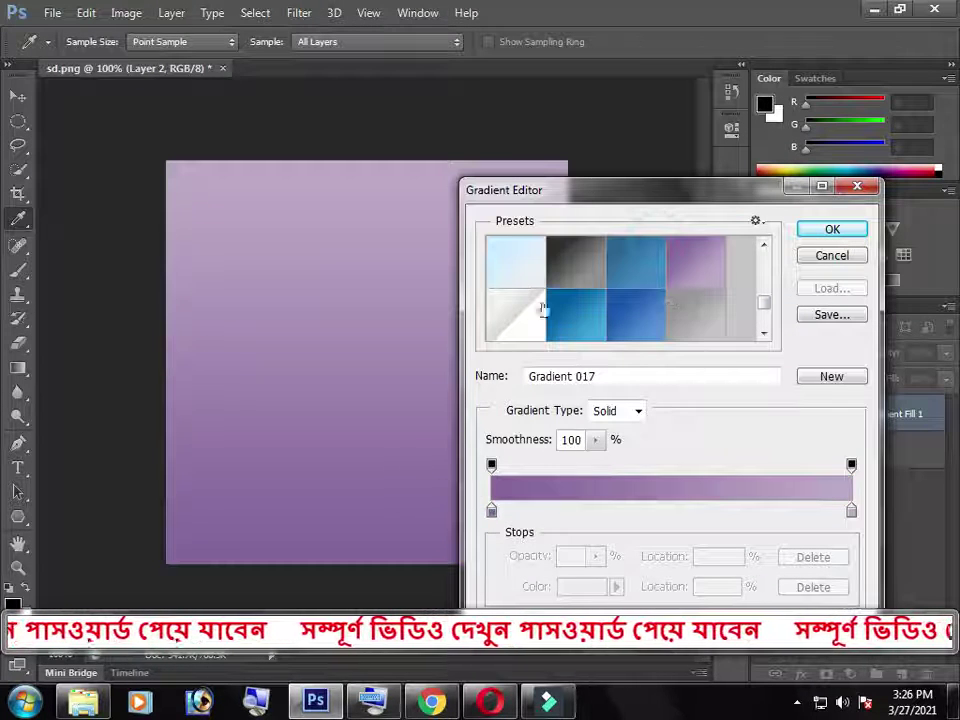
pyautogui.moveTo(553, 201)
pyautogui.mouseDown()
pyautogui.moveTo(789, 150)
pyautogui.moveTo(690, 103)
pyautogui.moveTo(554, 117)
pyautogui.moveTo(631, 100)
pyautogui.mouseUp()
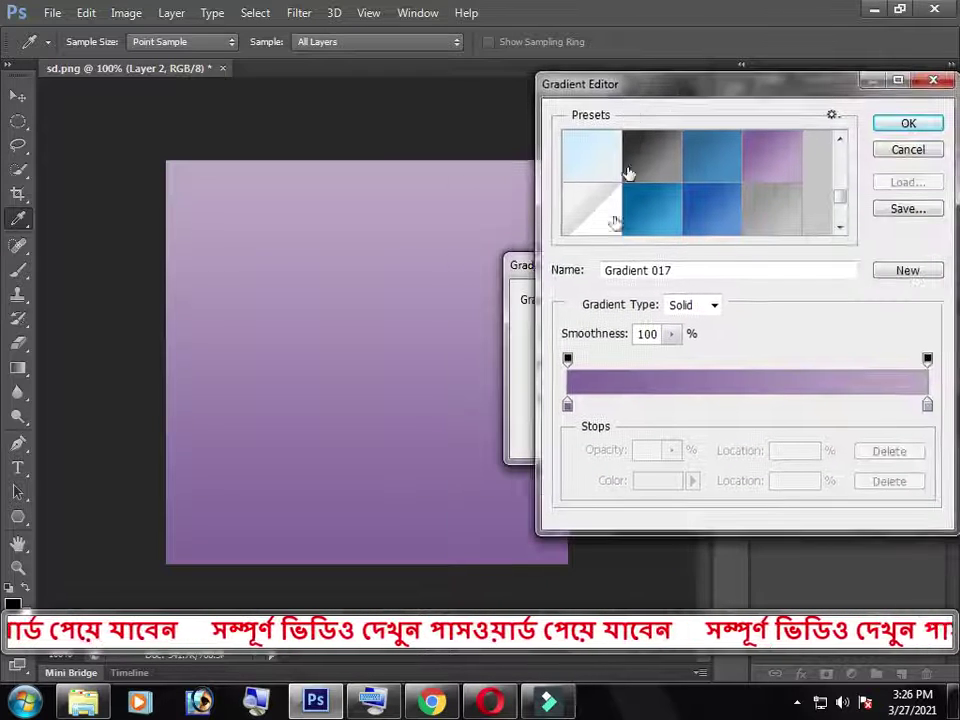
# Change the left gradient stop to a brighter, more saturated purple.
pyautogui.doubleClick(568, 407)
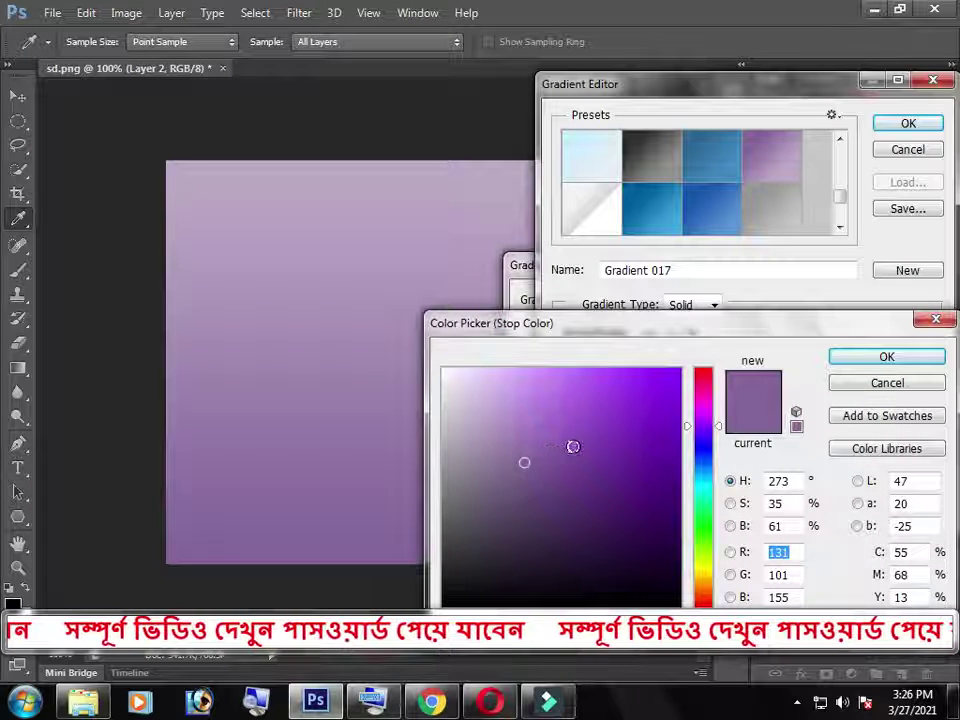
pyautogui.click(568, 403)
pyautogui.moveTo(606, 400)
pyautogui.mouseDown()
pyautogui.moveTo(520, 393)
pyautogui.moveTo(559, 387)
pyautogui.mouseUp()
pyautogui.click(882, 359)
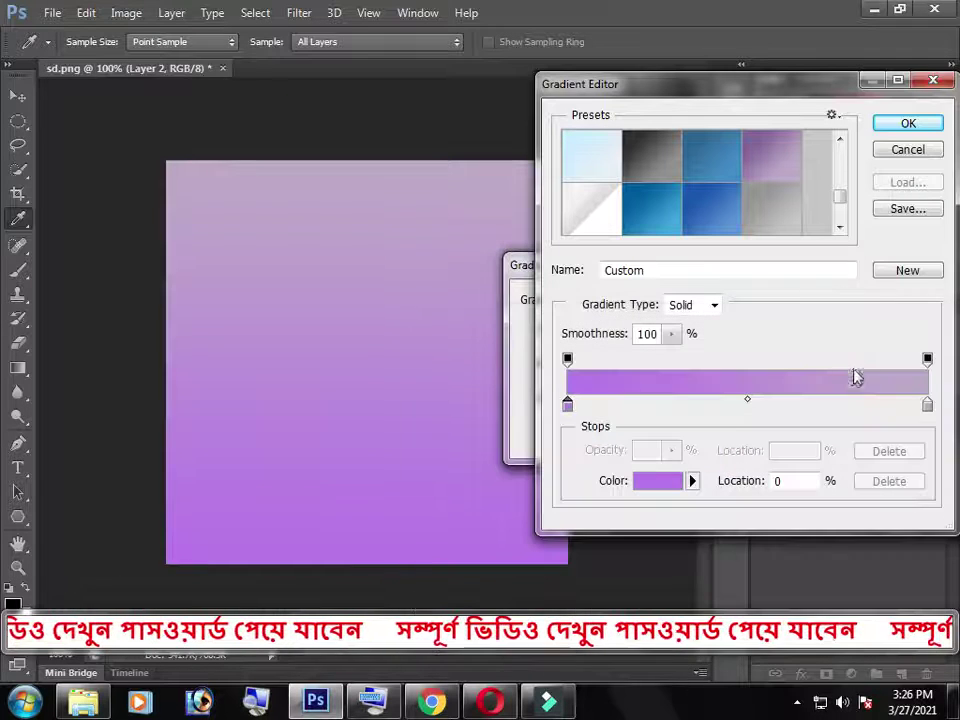
# Set the right gradient stop to a vivid purple and accept the edited gradient.
pyautogui.doubleClick(927, 404)
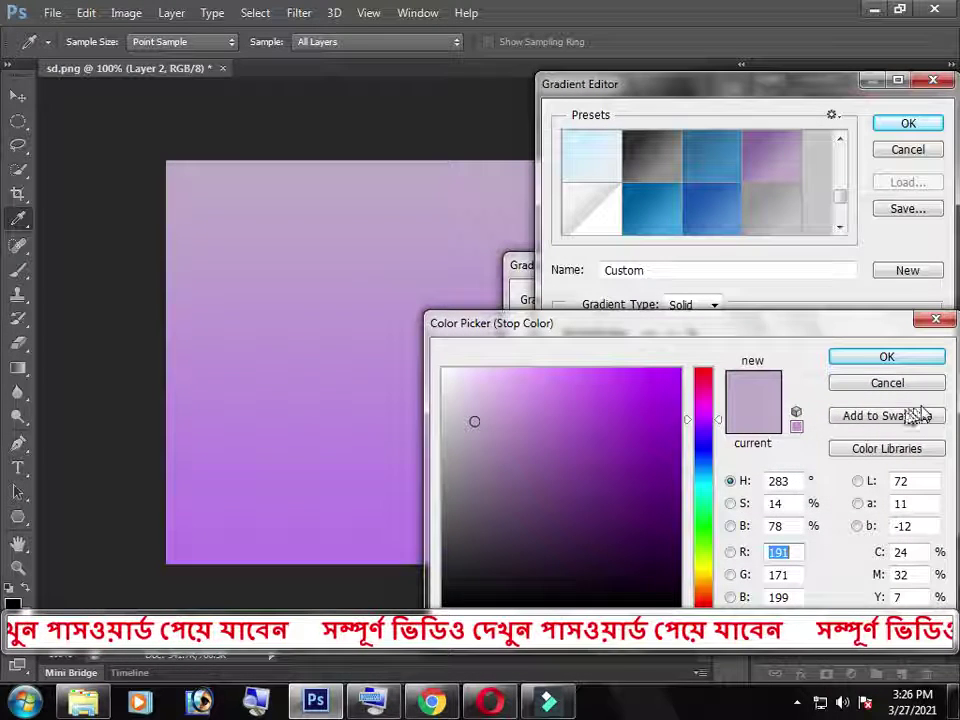
pyautogui.moveTo(651, 394); pyautogui.dragTo(651, 406)
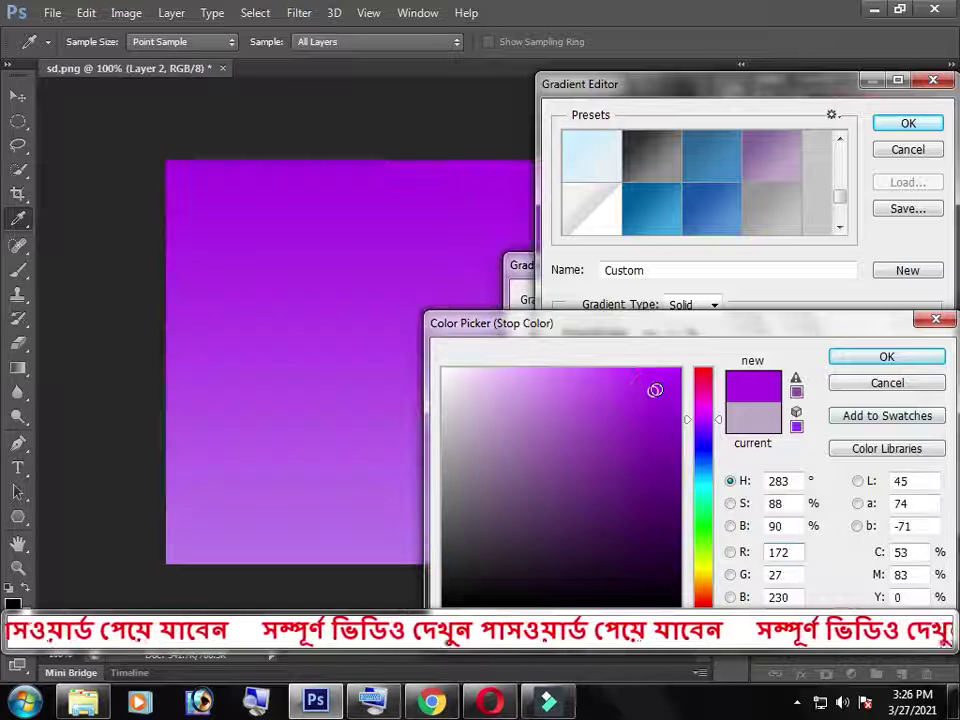
pyautogui.click(634, 409)
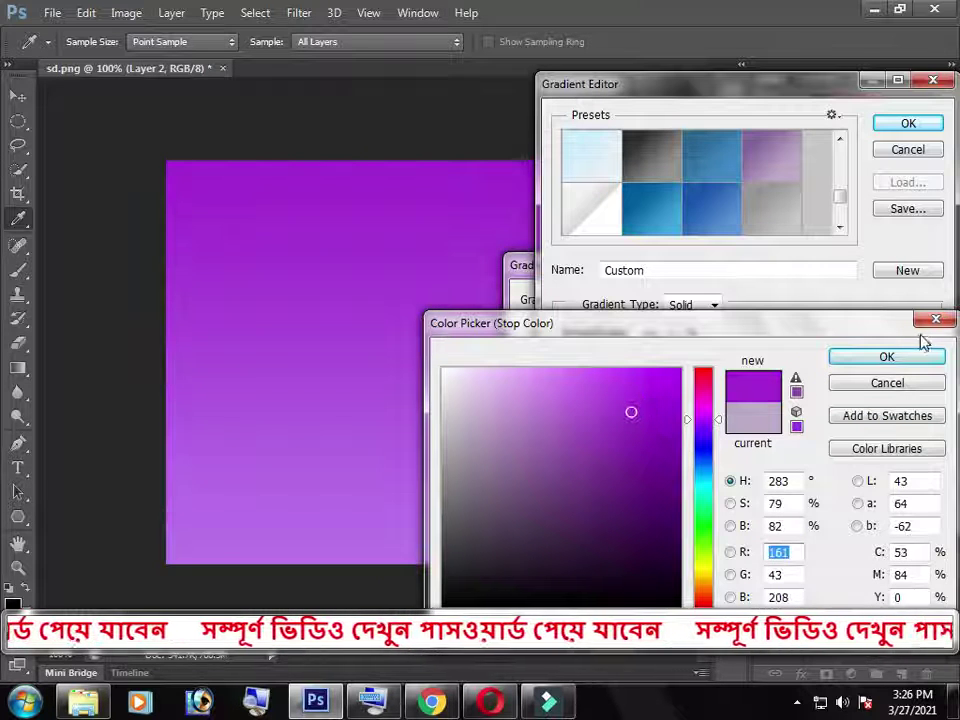
pyautogui.click(893, 359)
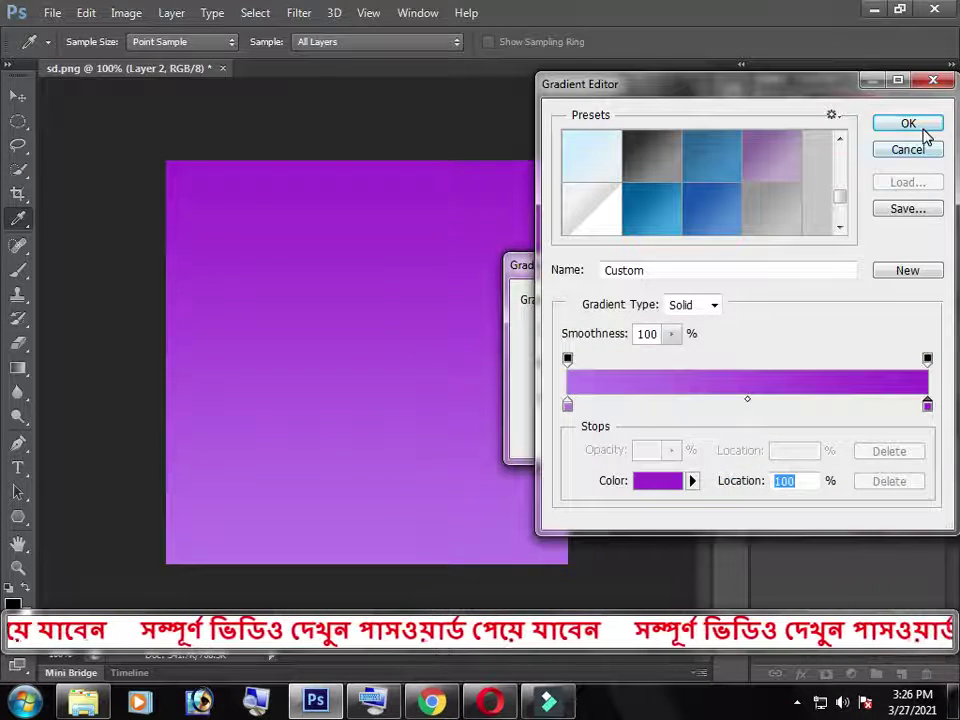
pyautogui.click(919, 122)
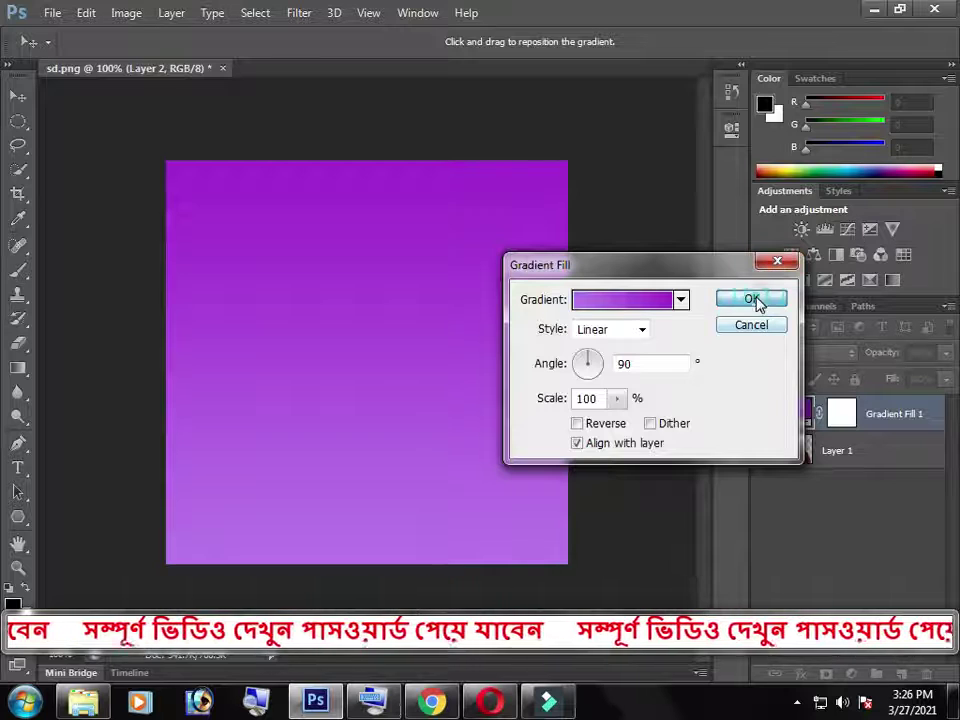
# Apply the purple Gradient Fill, show Layer 1 again, and drag Gradient Fill 1 beneath it.
pyautogui.click(753, 300)
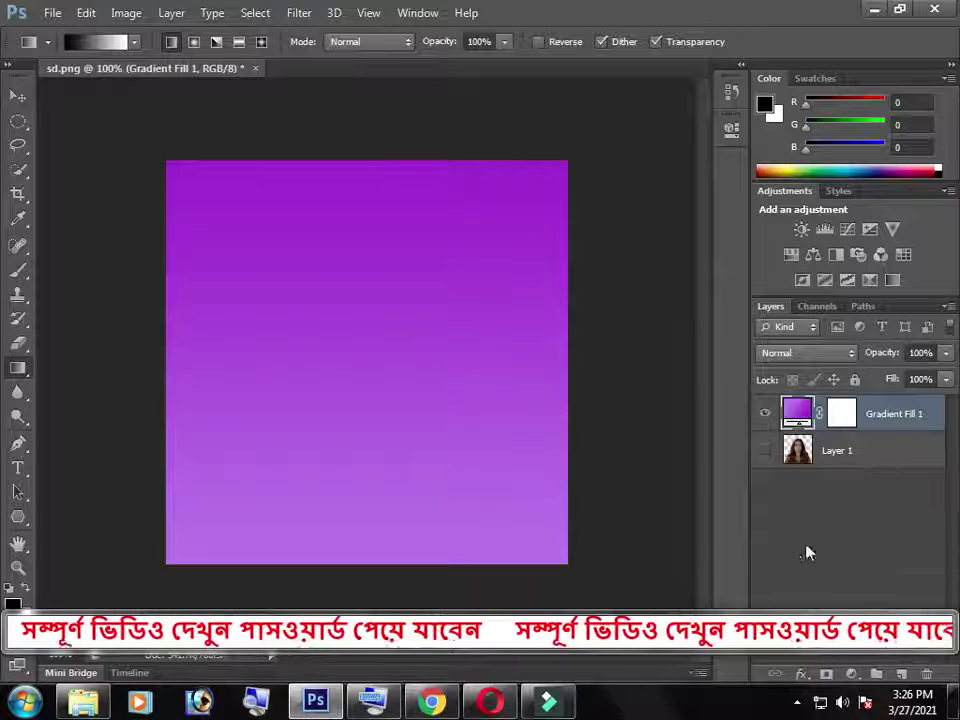
pyautogui.click(767, 450)
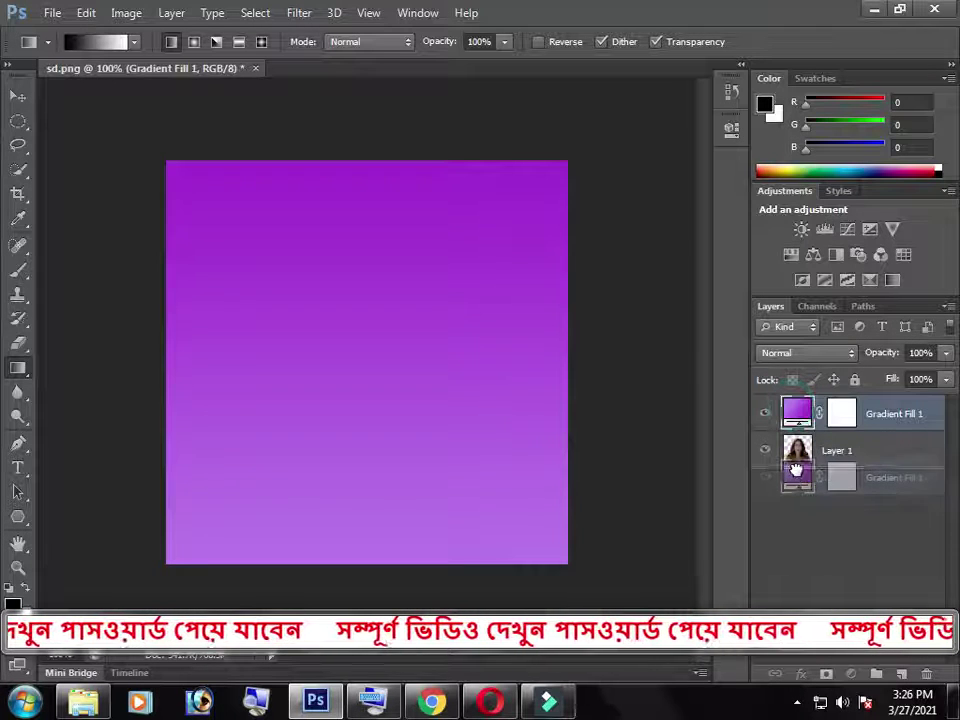
pyautogui.moveTo(793, 413); pyautogui.dragTo(798, 477)
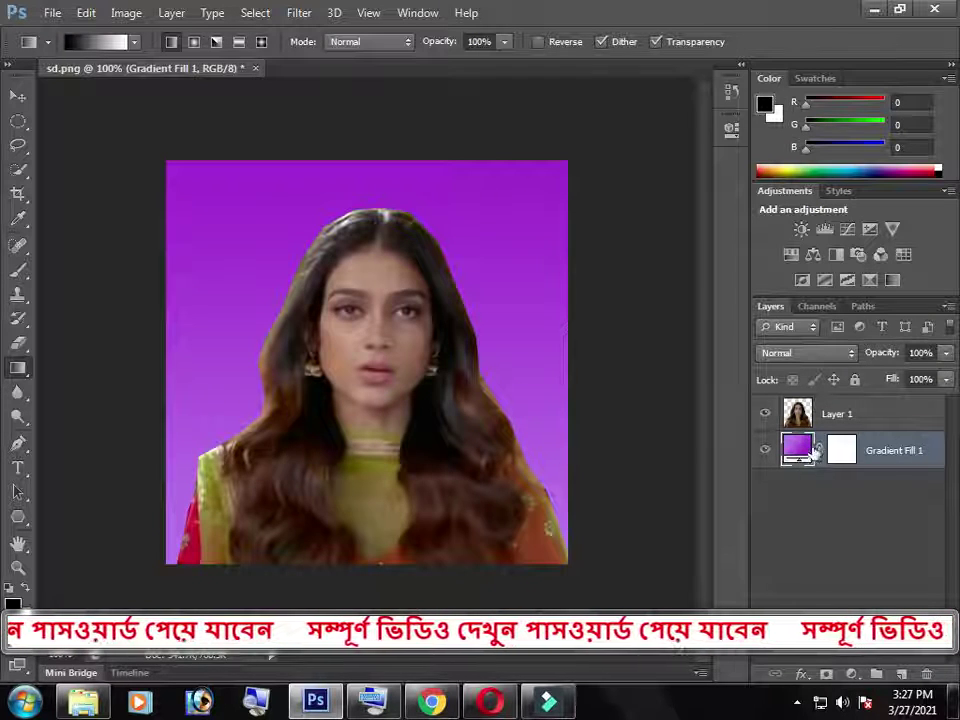
pyautogui.doubleClick(812, 451)
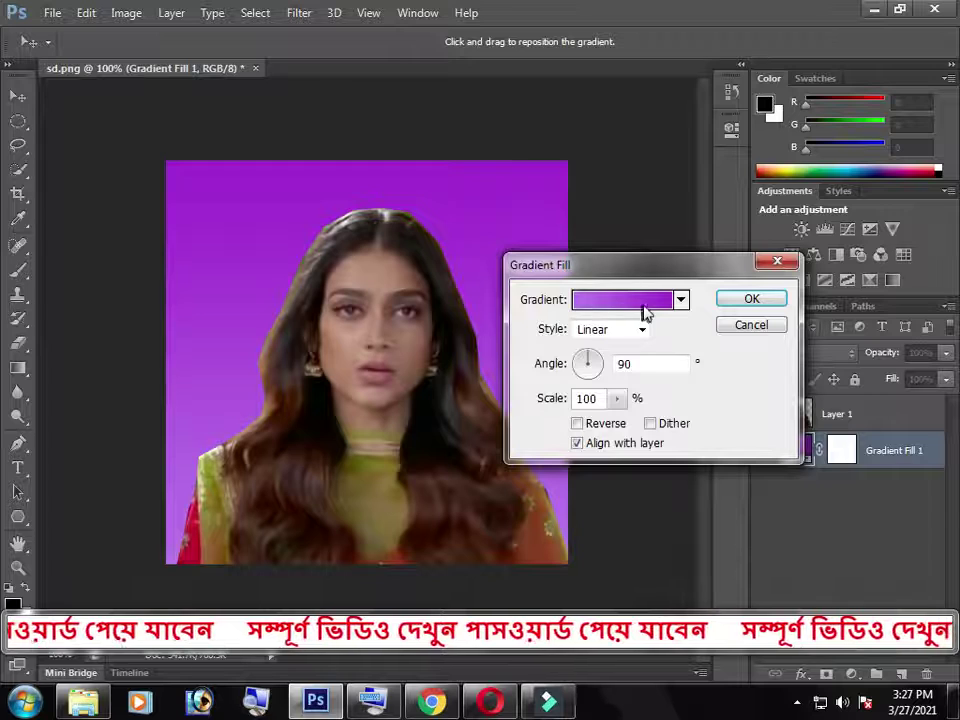
# Change Gradient Fill 1 to the Red-Green 01 preset, red at the bottom and green at top.
pyautogui.click(650, 301)
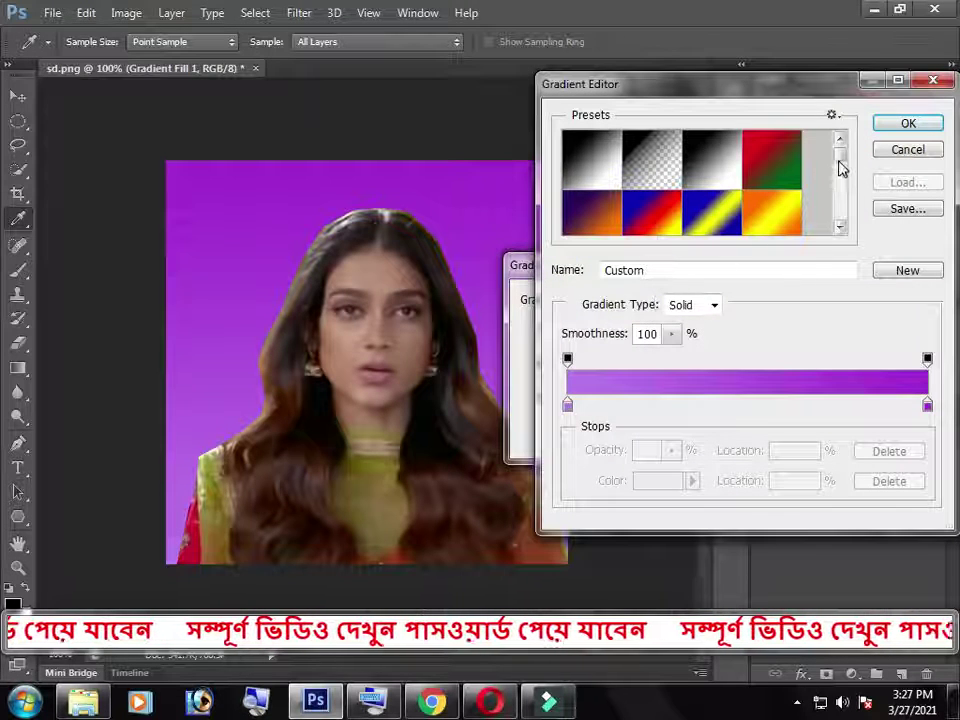
pyautogui.moveTo(840, 160)
pyautogui.mouseDown()
pyautogui.moveTo(840, 230)
pyautogui.moveTo(840, 200)
pyautogui.mouseUp()
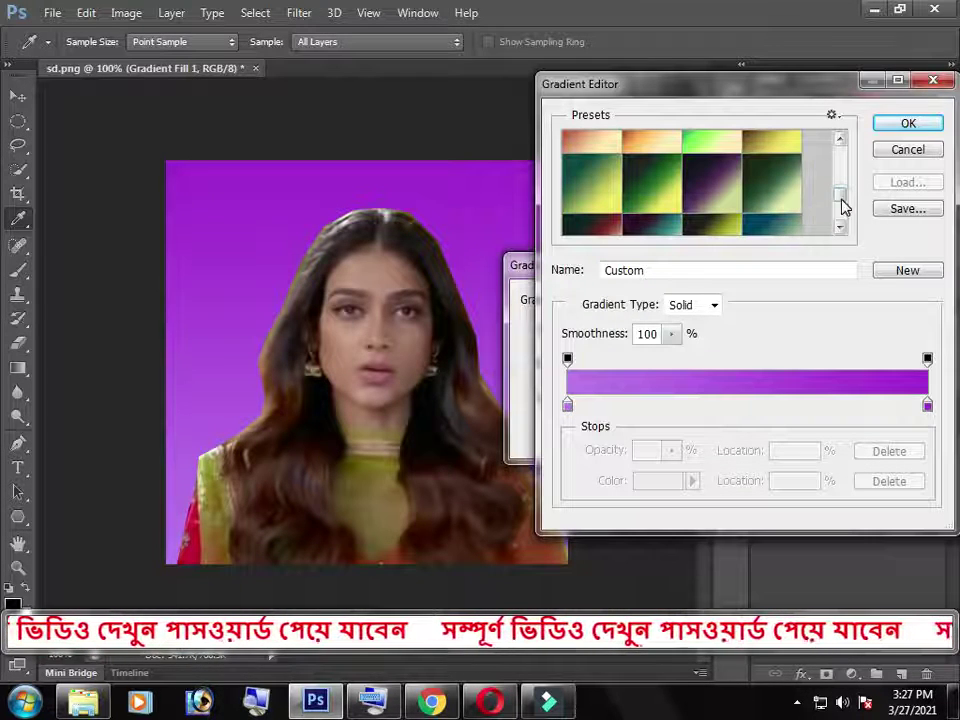
pyautogui.moveTo(842, 191); pyautogui.dragTo(840, 174)
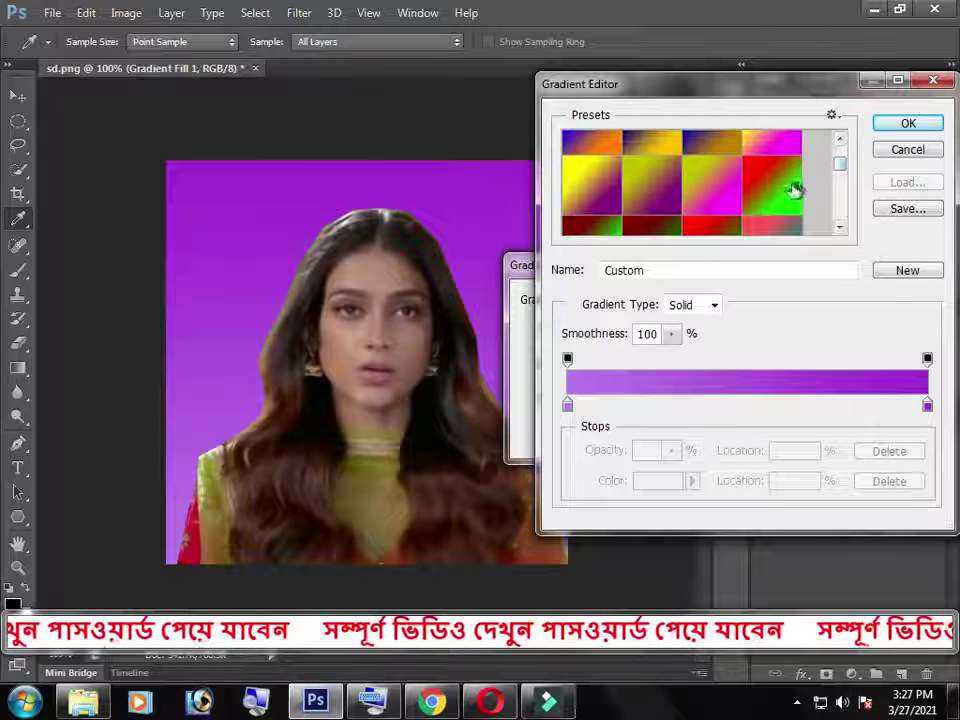
pyautogui.doubleClick(774, 189)
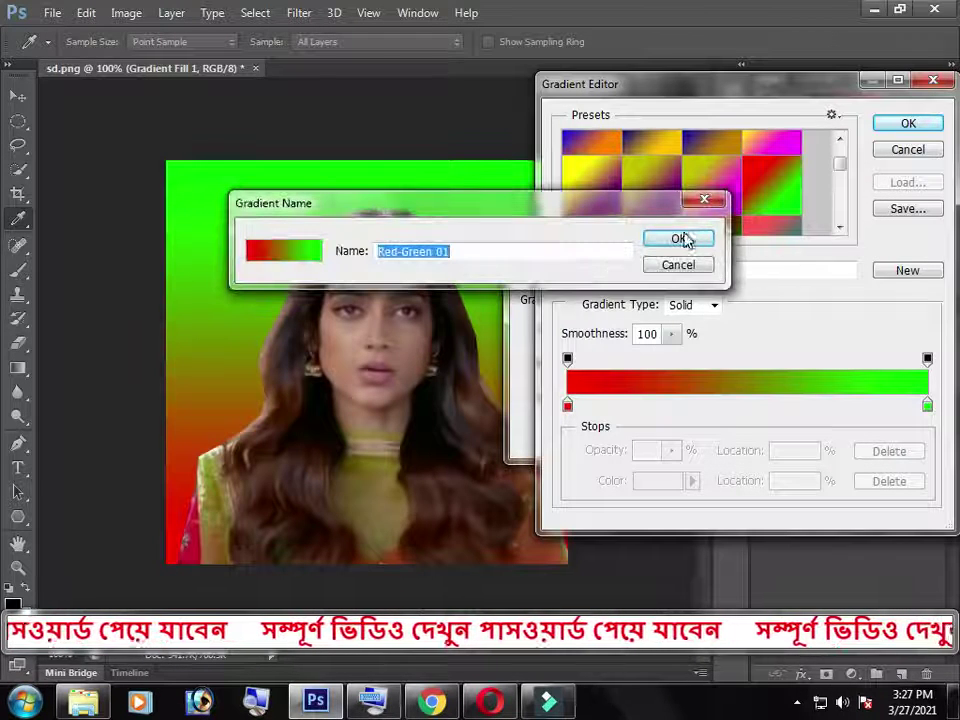
pyautogui.click(680, 239)
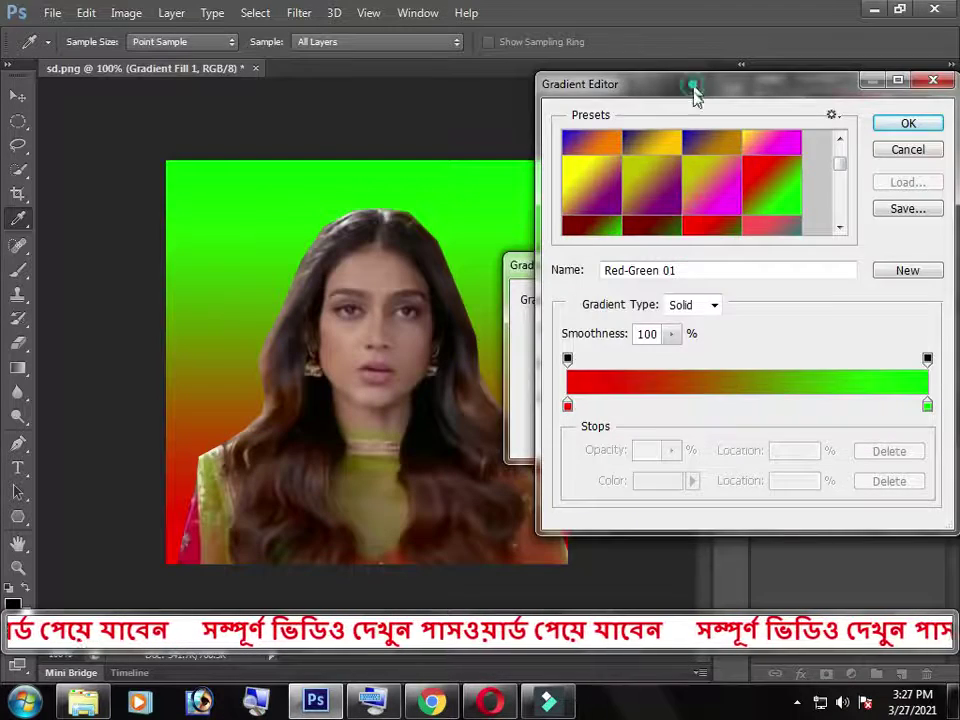
pyautogui.moveTo(692, 92); pyautogui.dragTo(450, 330)
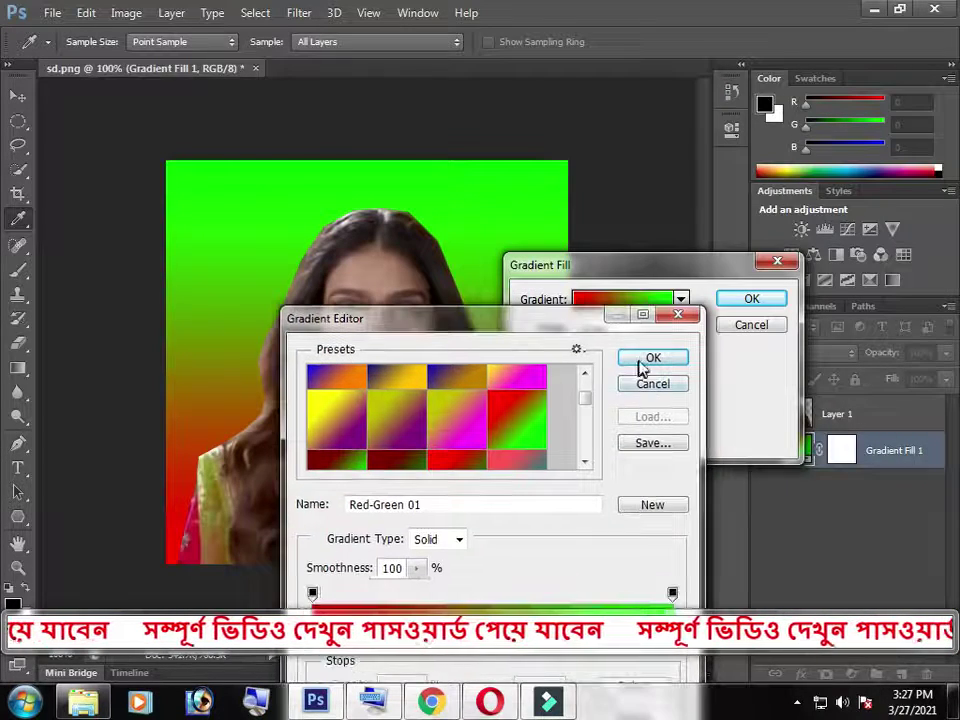
pyautogui.click(641, 357)
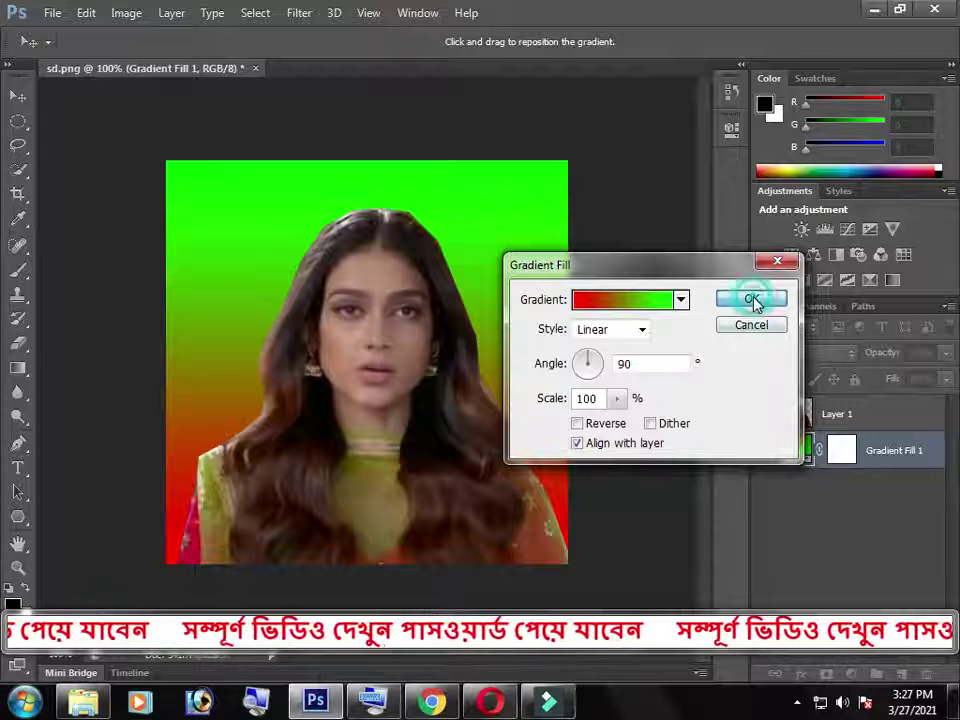
pyautogui.click(752, 302)
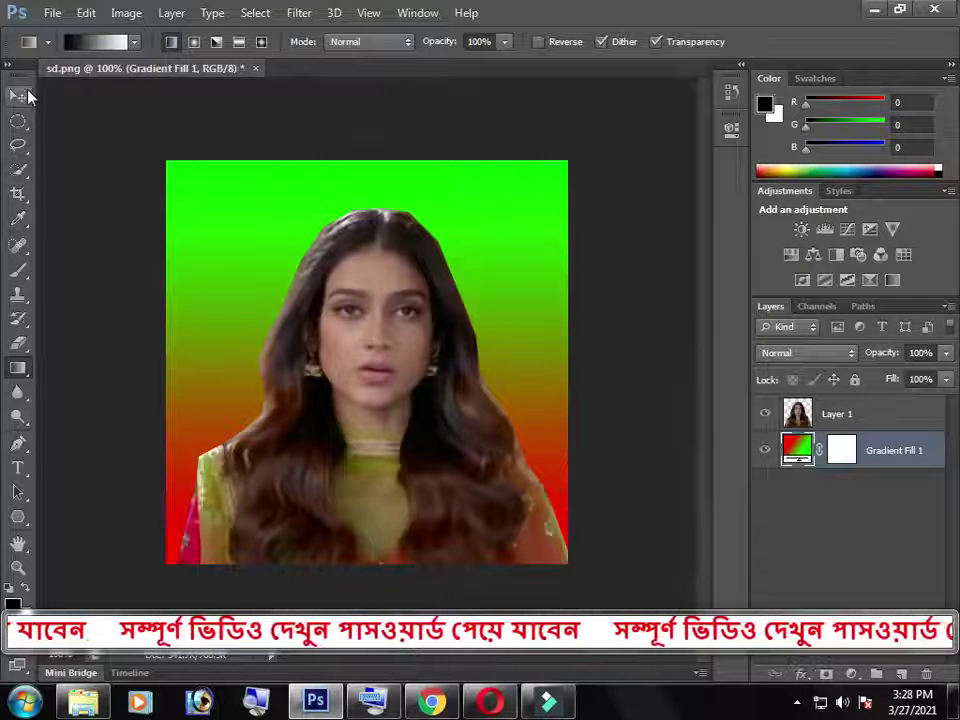
# Switch to the Move tool and reopen the Gradient Fill 1 settings (Linear, 90°, 100% scale).
pyautogui.click(18, 95)
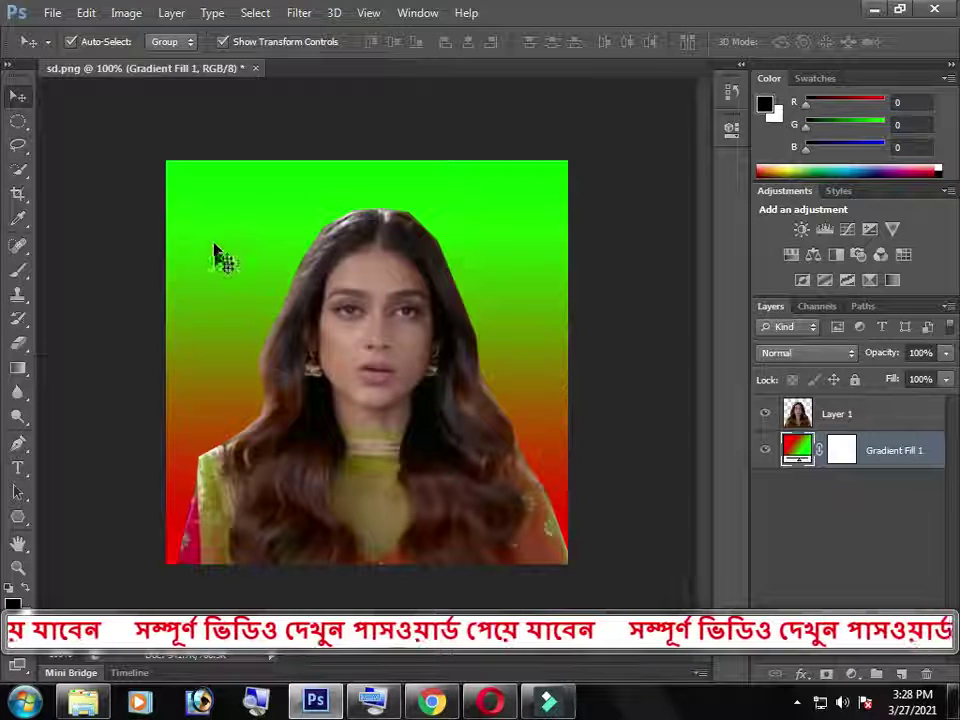
pyautogui.moveTo(525, 242); pyautogui.dragTo(520, 232)
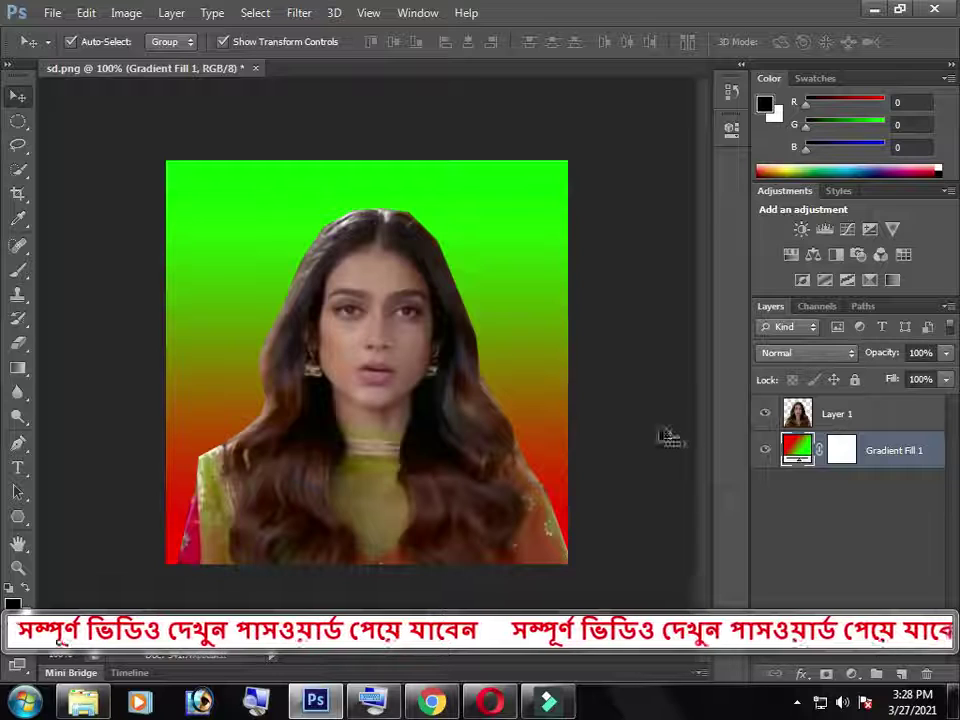
pyautogui.moveTo(222, 314); pyautogui.dragTo(236, 216)
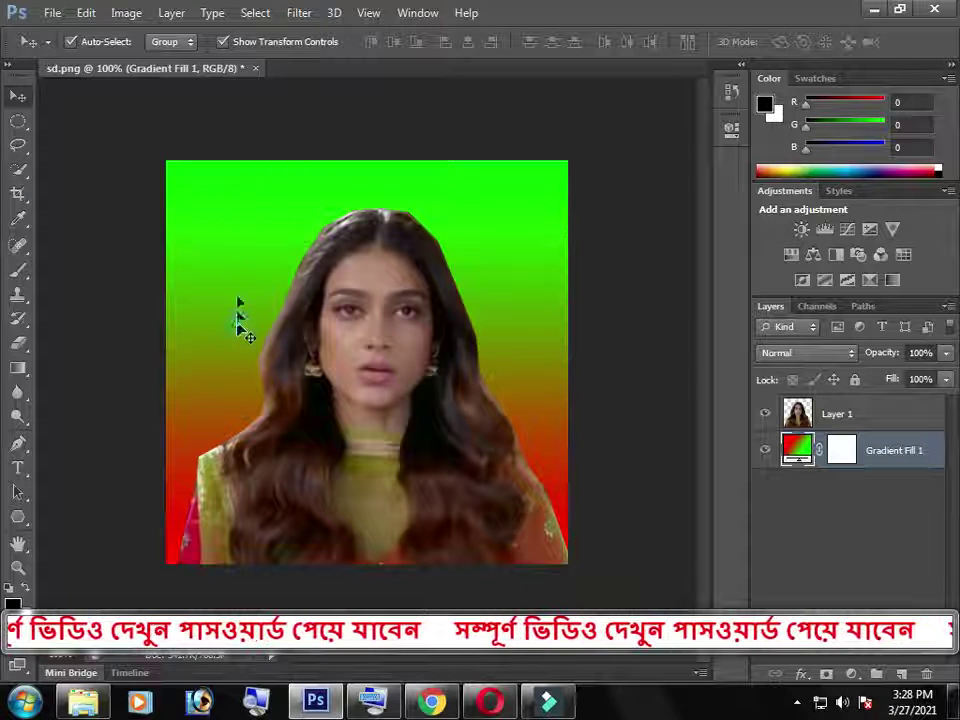
pyautogui.doubleClick(798, 450)
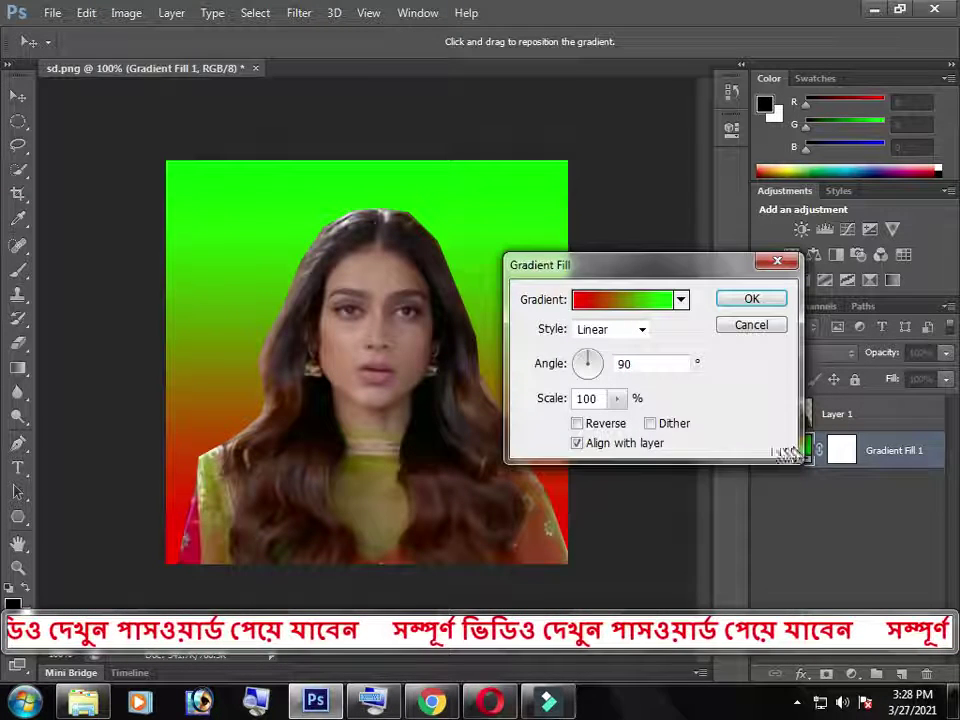
# Set the gradient fill angle to -26.57° and scale to 832%, then apply it.
pyautogui.click(593, 365)
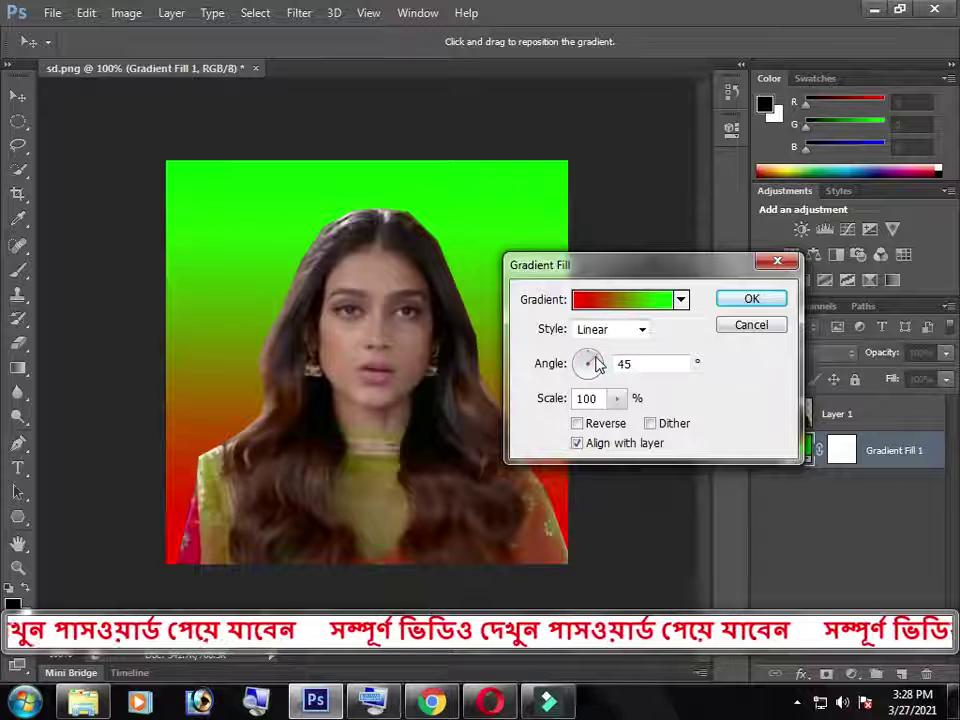
pyautogui.click(597, 379)
pyautogui.click(586, 357)
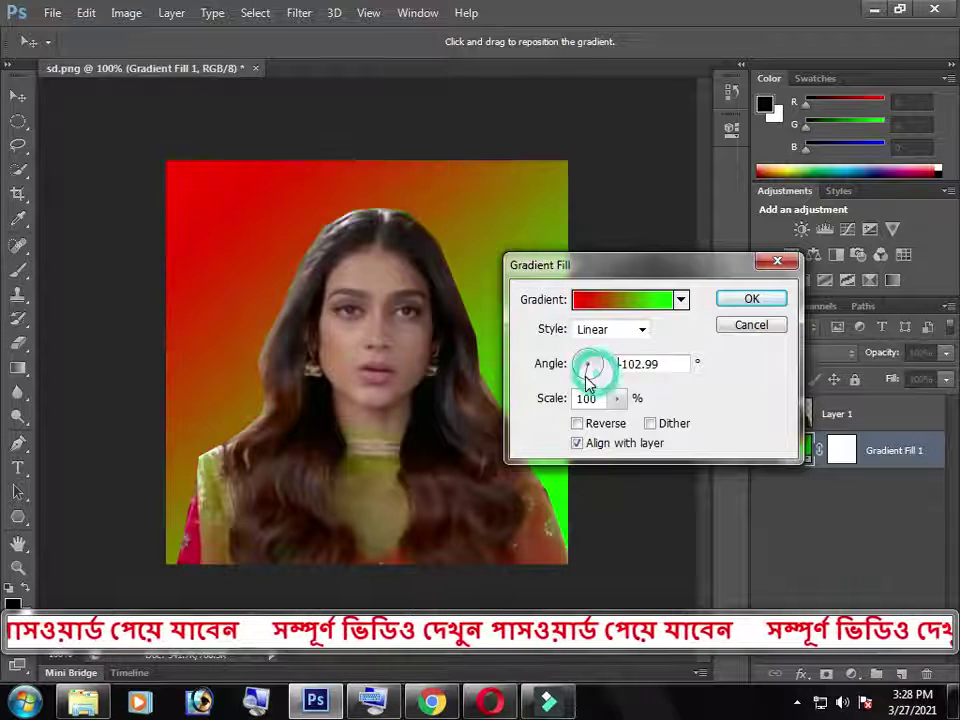
pyautogui.click(583, 371)
pyautogui.click(582, 368)
pyautogui.click(579, 362)
pyautogui.click(581, 361)
pyautogui.click(597, 367)
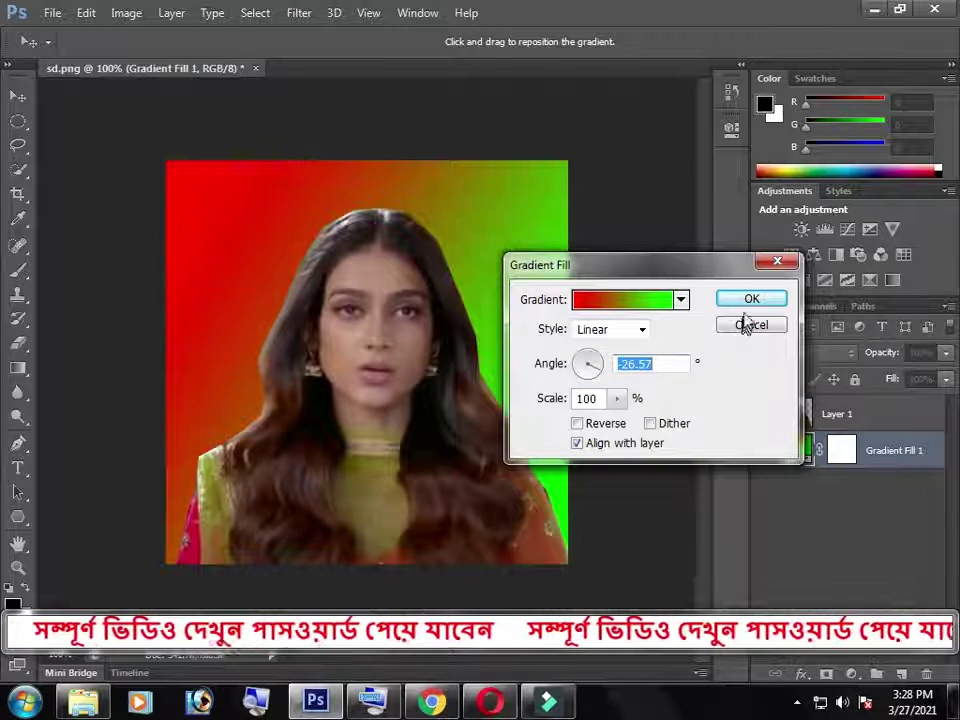
pyautogui.click(617, 399)
pyautogui.moveTo(617, 421)
pyautogui.mouseDown()
pyautogui.moveTo(743, 429)
pyautogui.moveTo(696, 422)
pyautogui.moveTo(590, 432)
pyautogui.moveTo(615, 418)
pyautogui.moveTo(686, 424)
pyautogui.mouseUp()
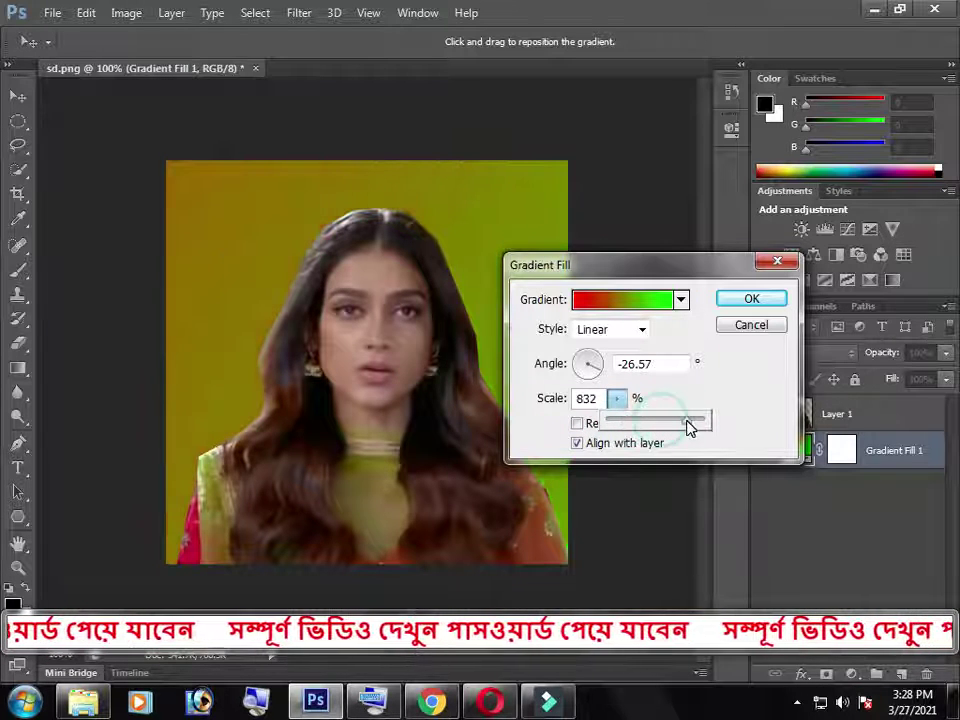
pyautogui.click(742, 301)
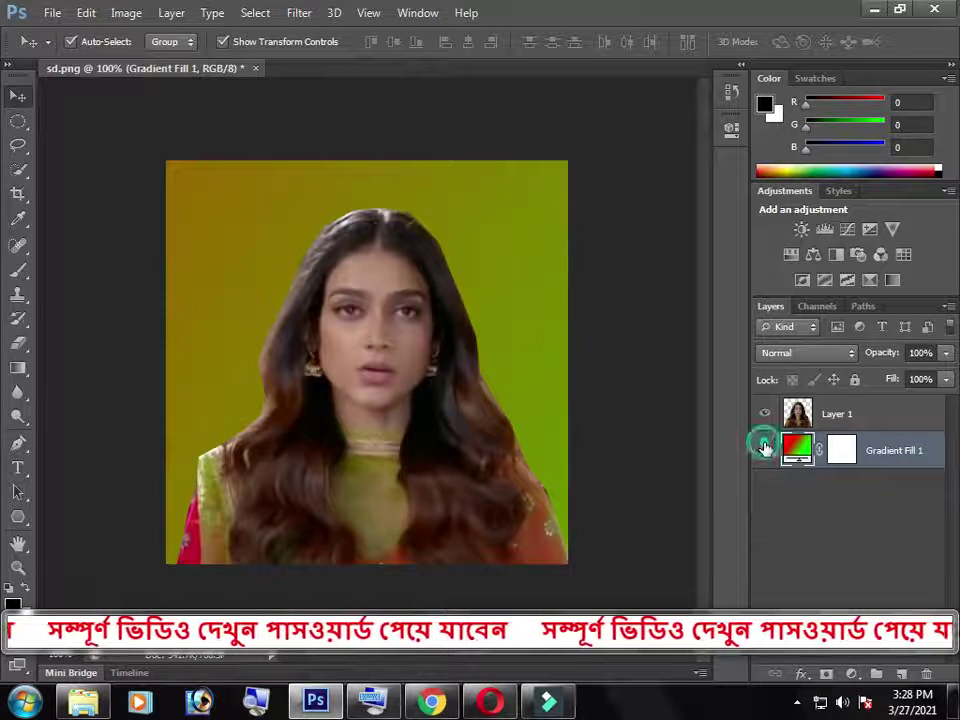
# Hide Gradient Fill 1 and create a new 419 × 388 px document, Untitled-1.
pyautogui.click(765, 451)
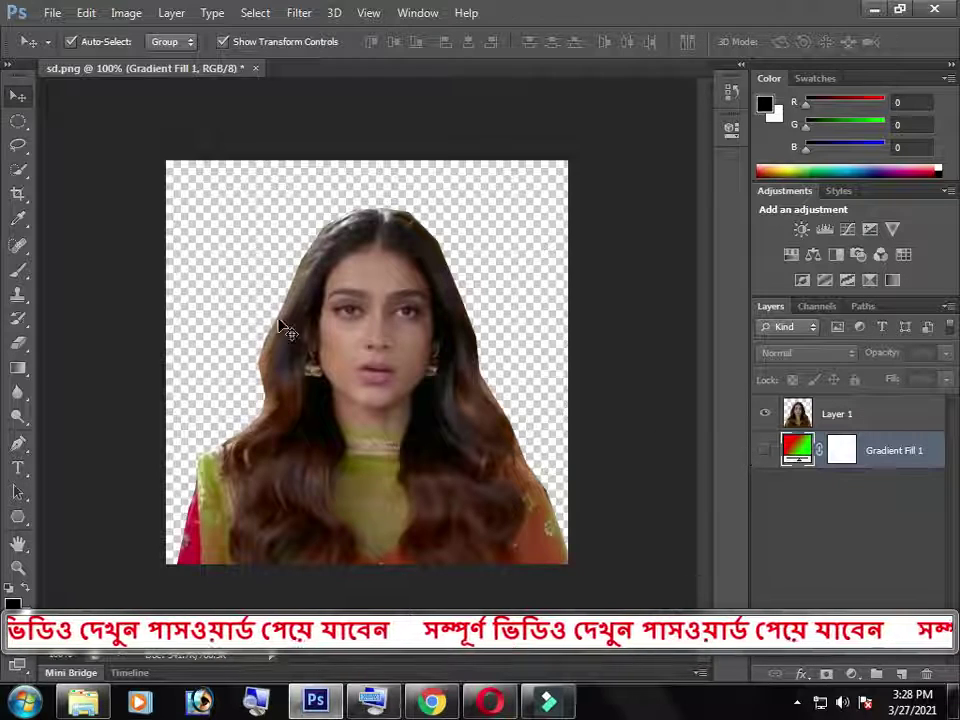
pyautogui.click(56, 14)
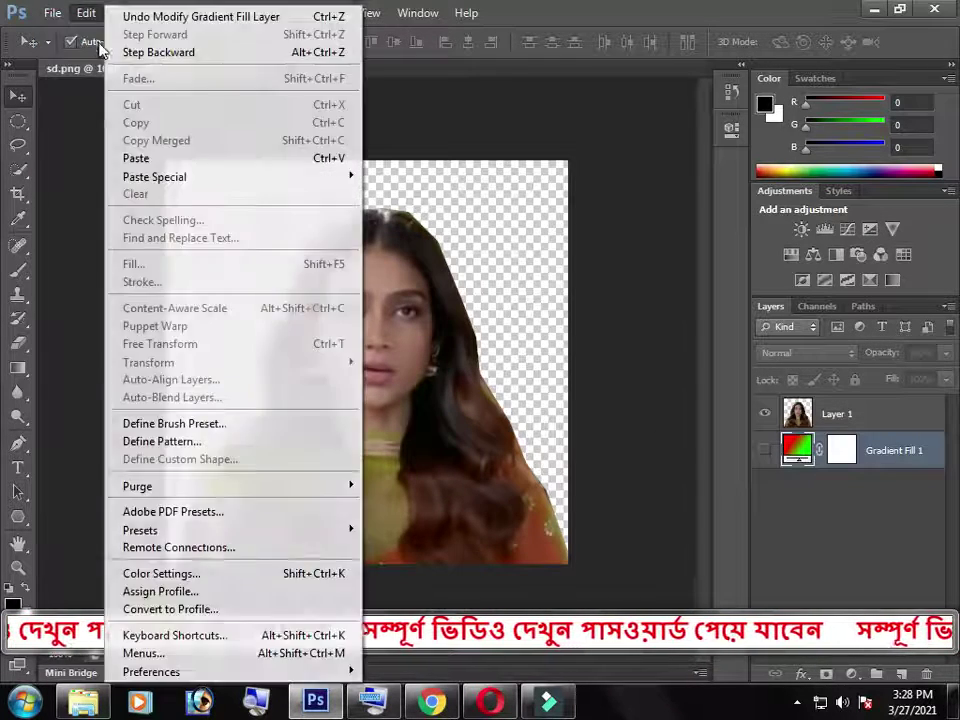
pyautogui.click(70, 33)
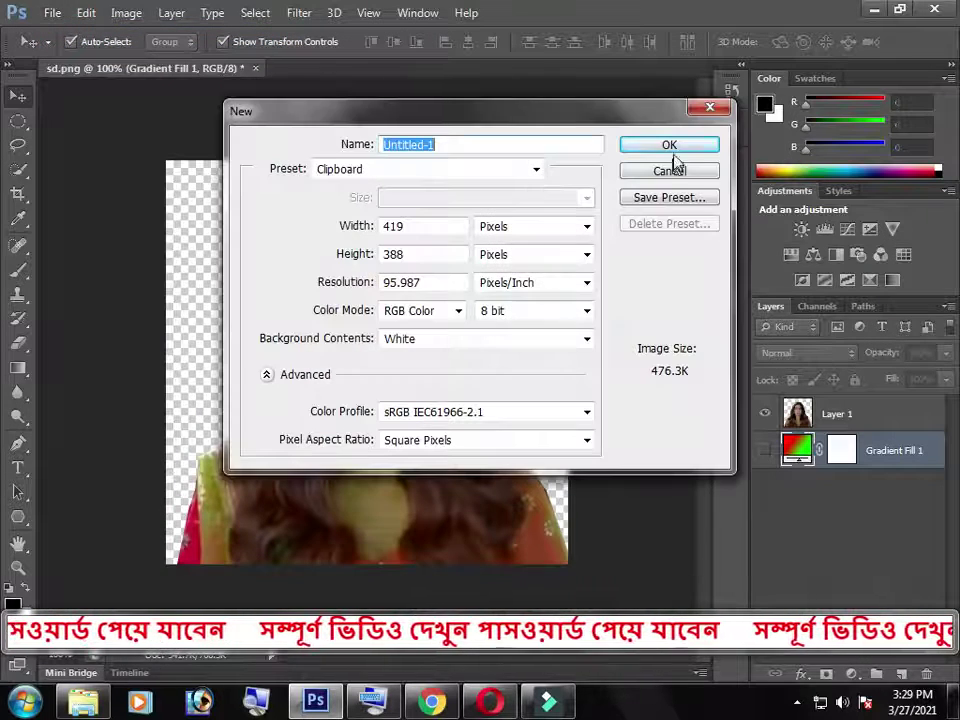
pyautogui.click(667, 147)
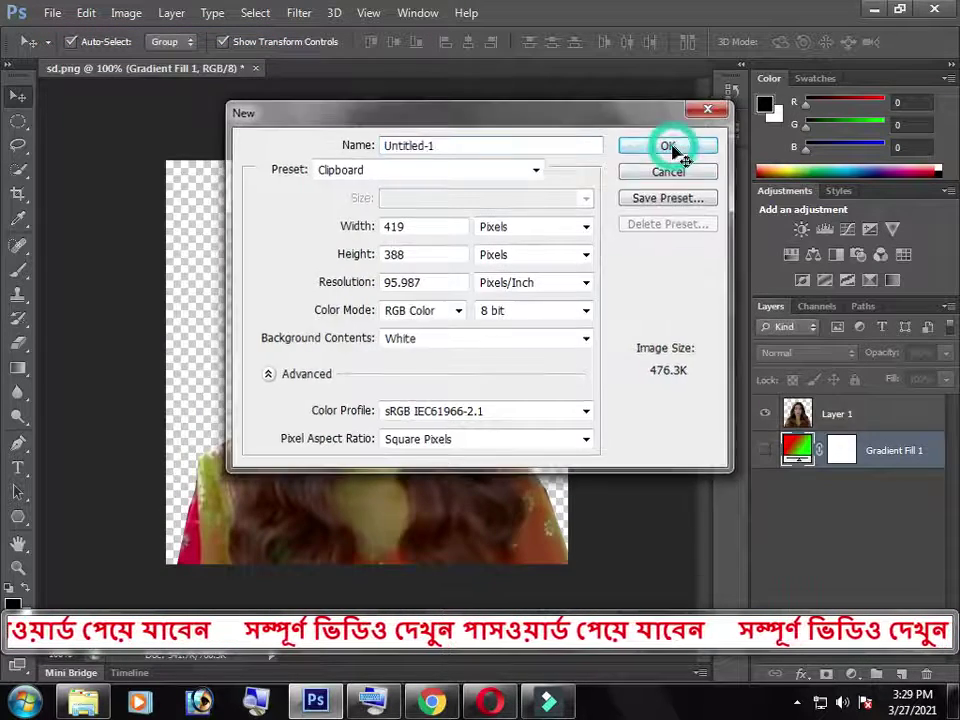
pyautogui.click(171, 69)
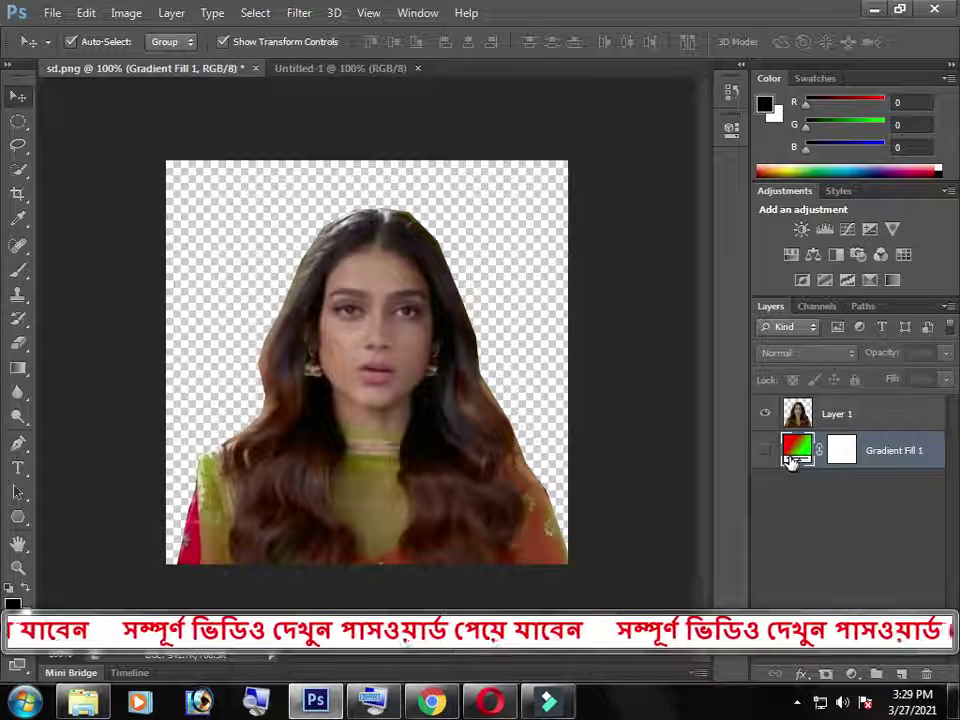
pyautogui.click(353, 68)
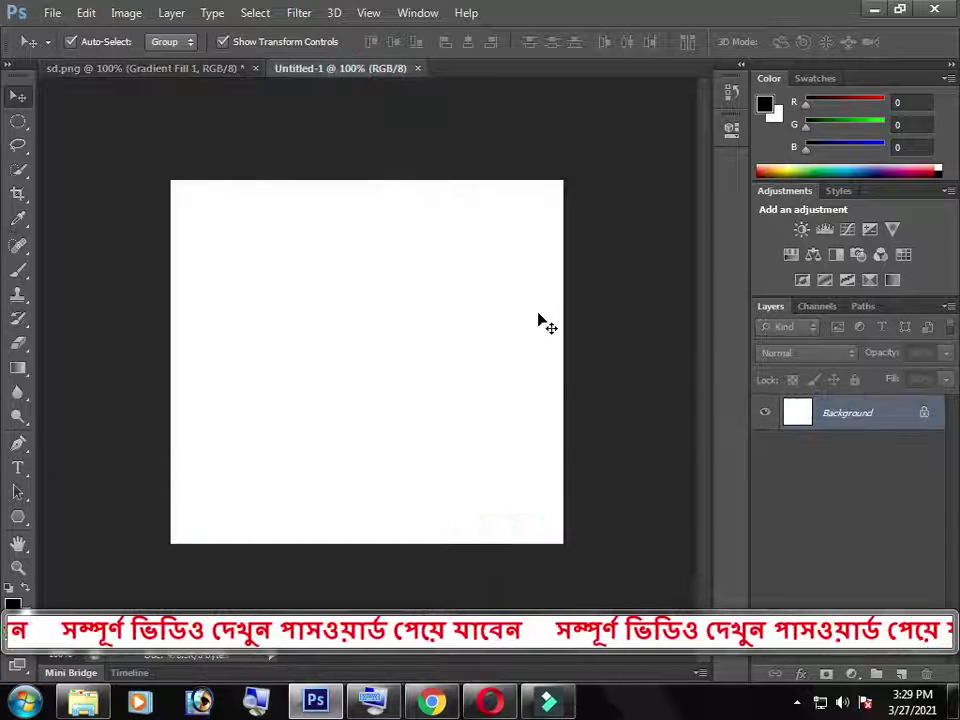
# Convert the Background into Layer 0 and fill it with a black-to-white gradient.
pyautogui.doubleClick(922, 411)
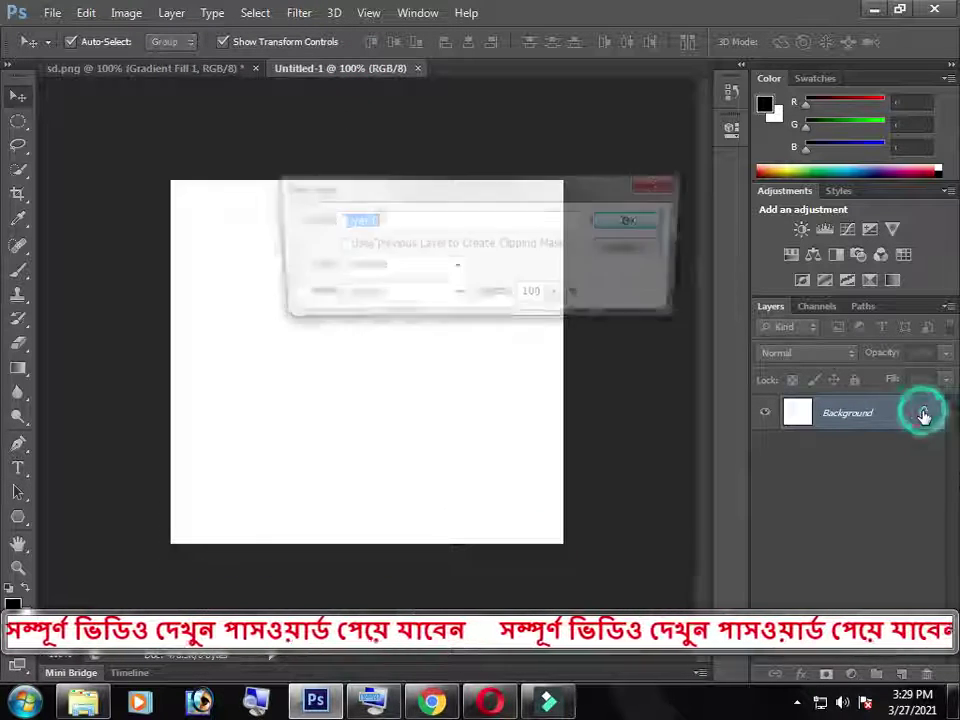
pyautogui.click(637, 220)
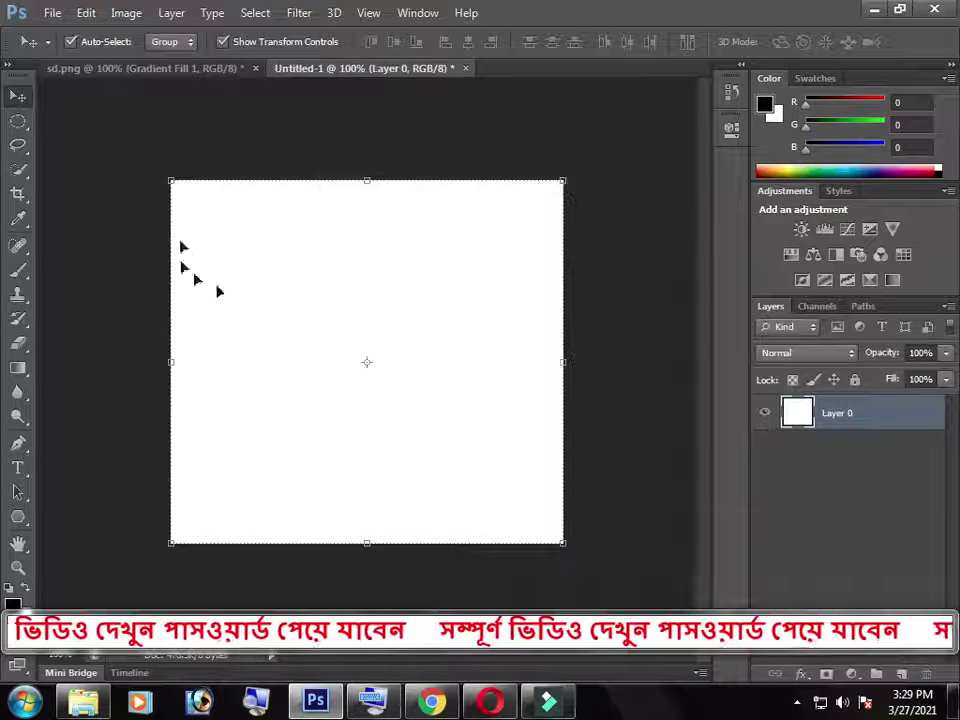
pyautogui.click(434, 242)
pyautogui.click(18, 368)
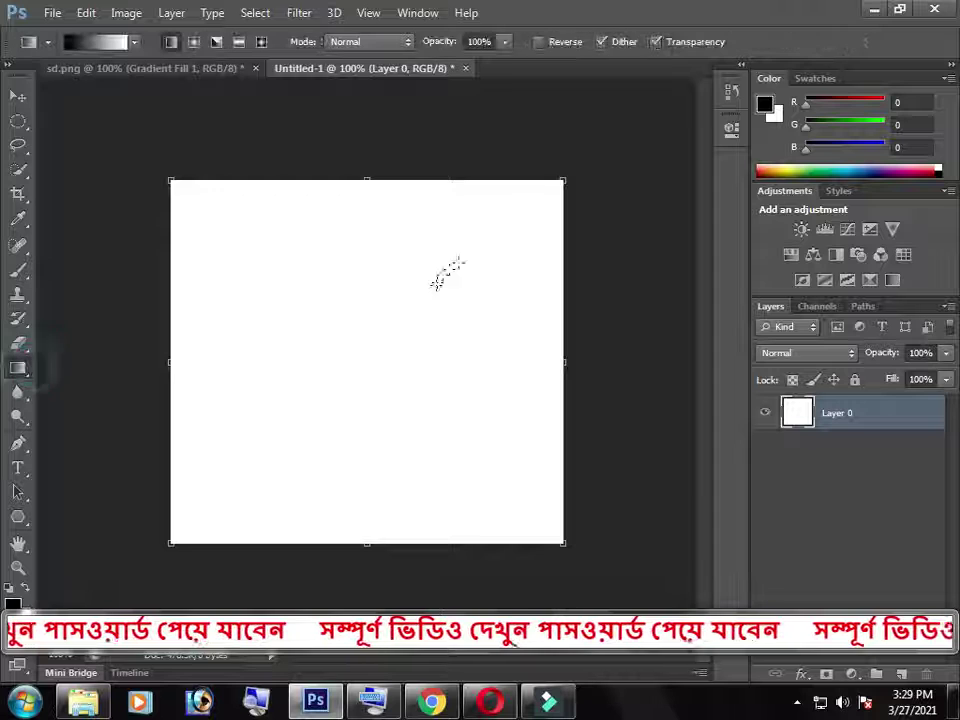
pyautogui.moveTo(490, 223); pyautogui.dragTo(163, 493)
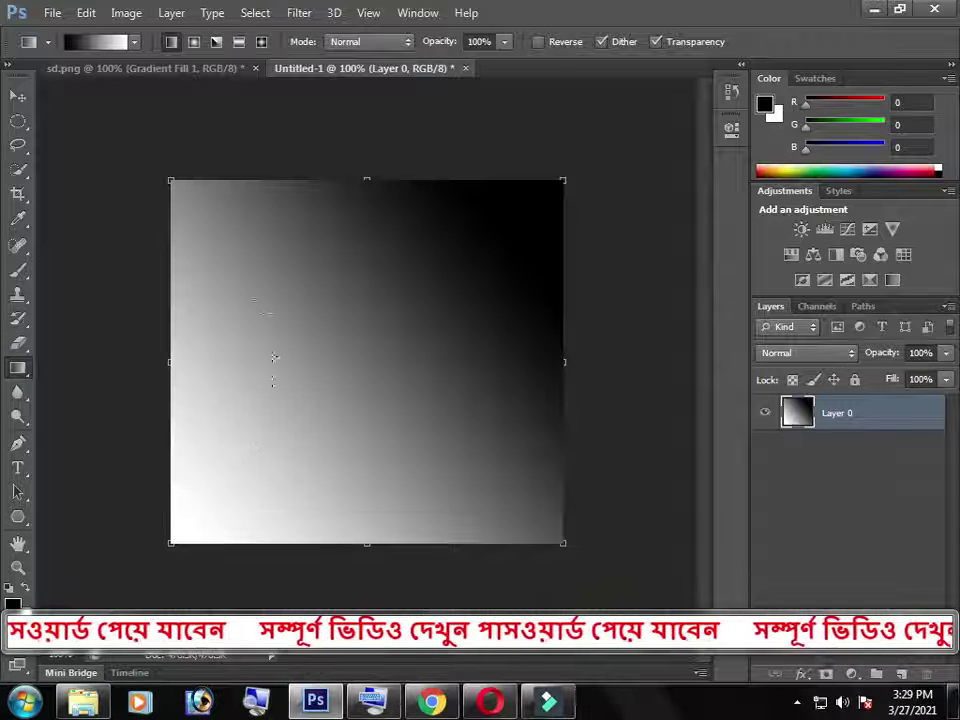
# Refill Layer 0 with a light cyan preset gradient drawn diagonally, lighter toward the top-right.
pyautogui.click(133, 42)
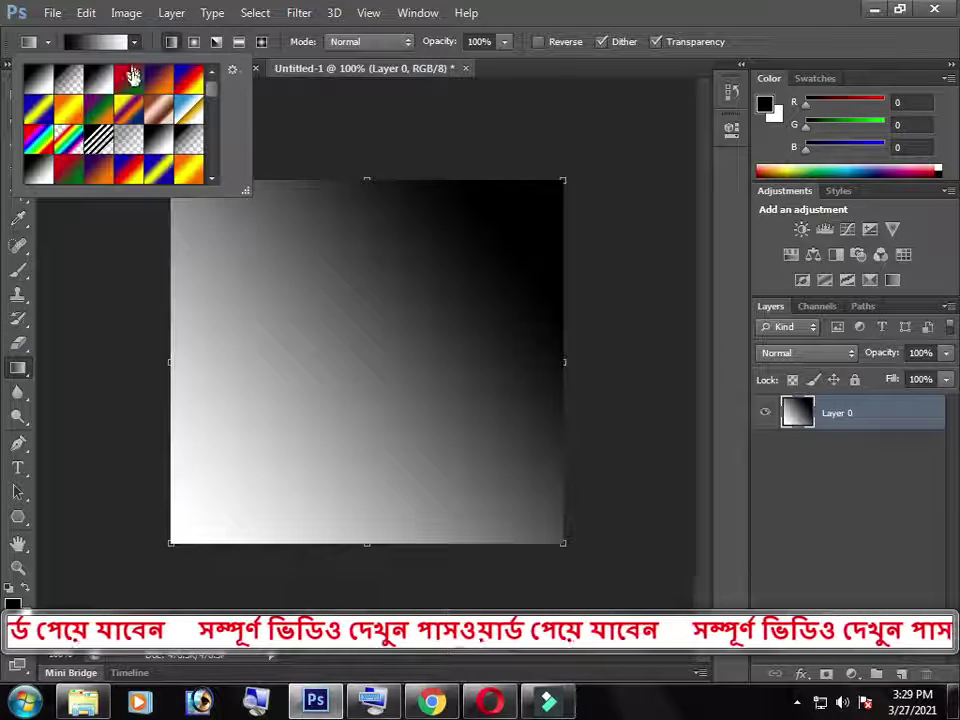
pyautogui.moveTo(213, 95); pyautogui.dragTo(212, 113)
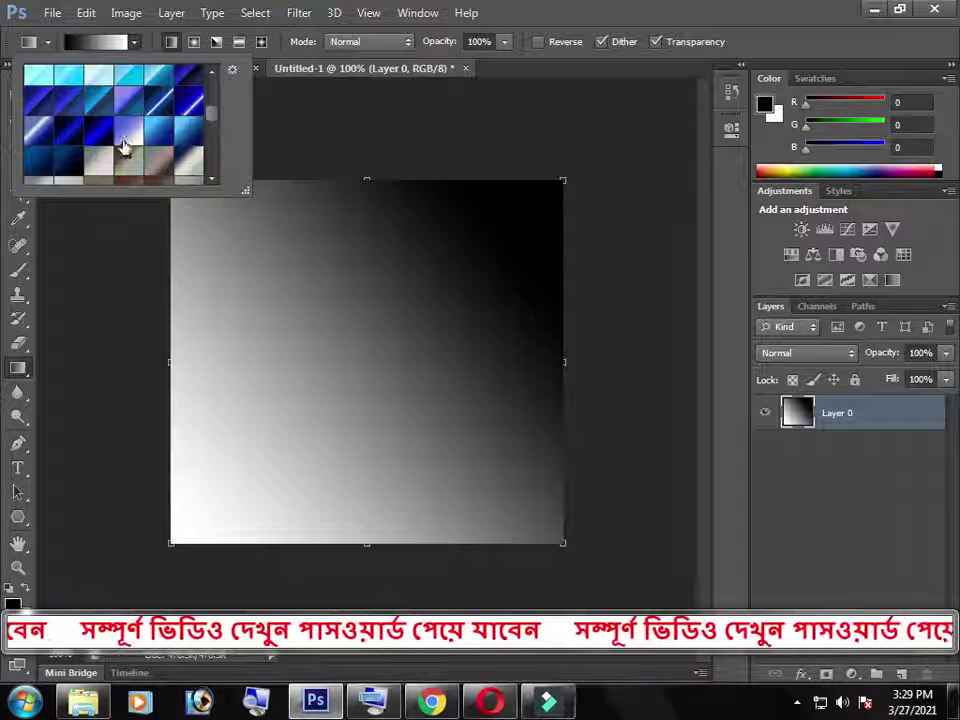
pyautogui.doubleClick(68, 75)
pyautogui.moveTo(349, 191); pyautogui.dragTo(345, 489)
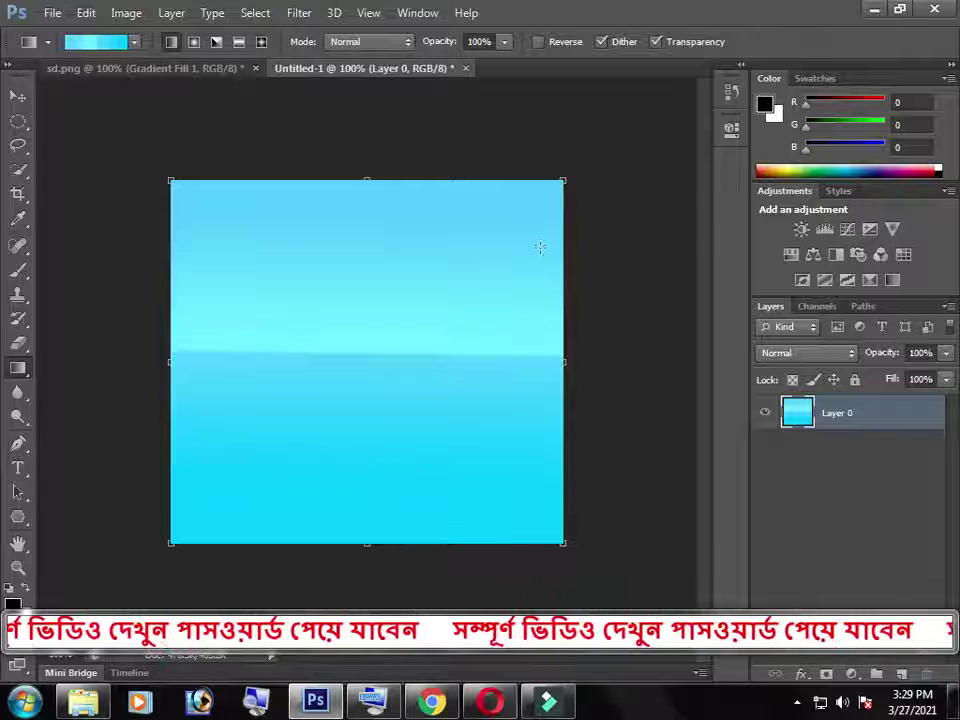
pyautogui.moveTo(499, 204); pyautogui.dragTo(325, 368)
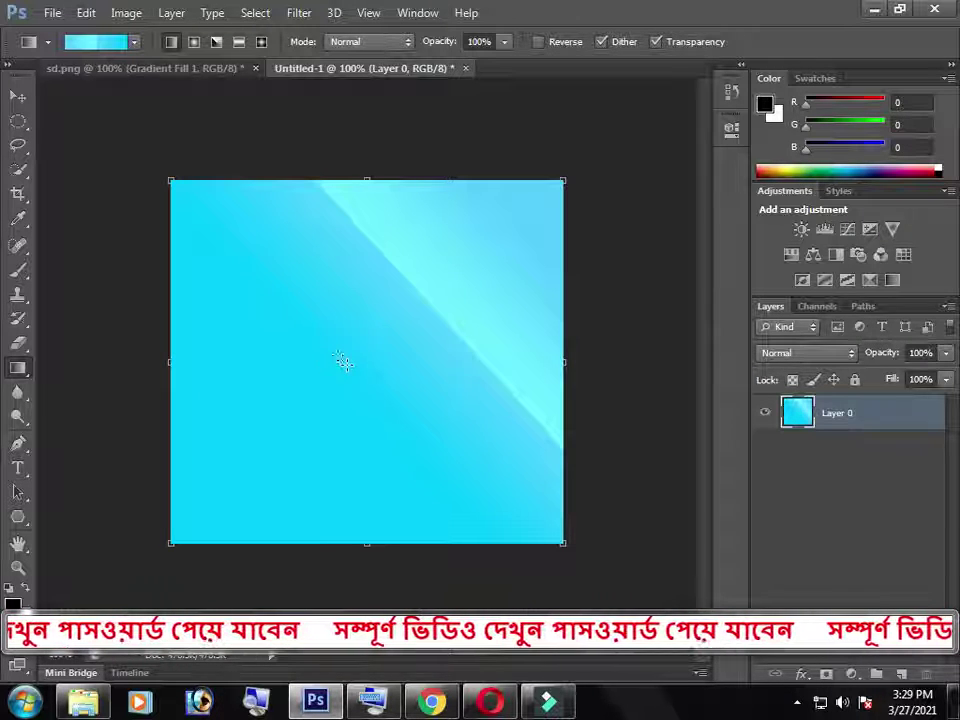
pyautogui.click(18, 96)
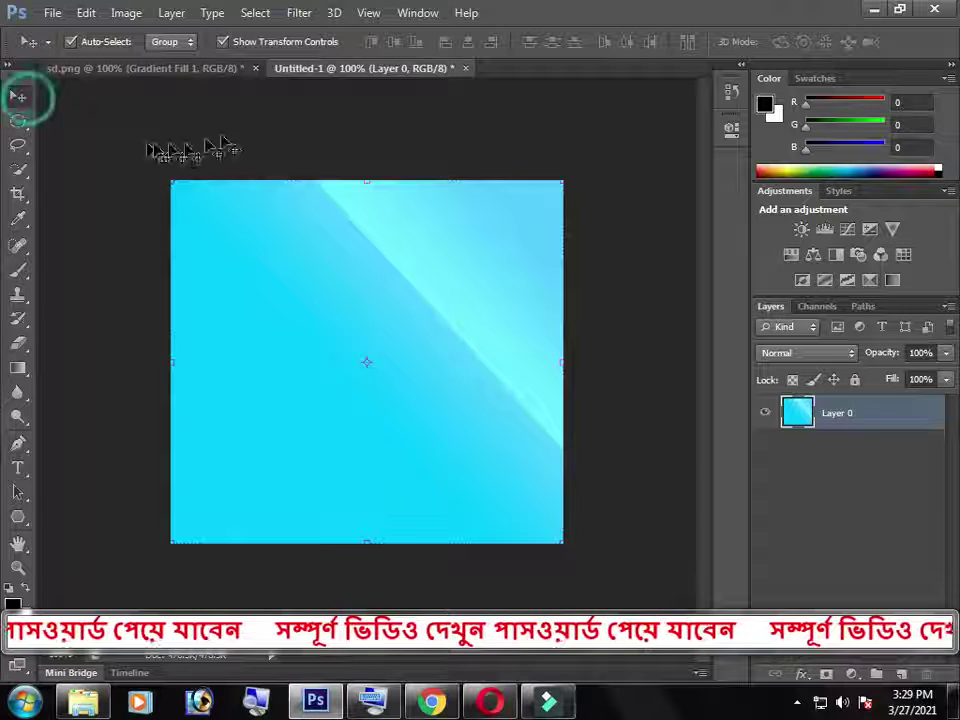
# Copy the cyan gradient into sd.png, then scale the portrait to 87.35% width and shift it left.
pyautogui.moveTo(283, 270)
pyautogui.mouseDown()
pyautogui.moveTo(193, 79)
pyautogui.moveTo(512, 245)
pyautogui.moveTo(506, 255)
pyautogui.moveTo(15, 255)
pyautogui.mouseUp()
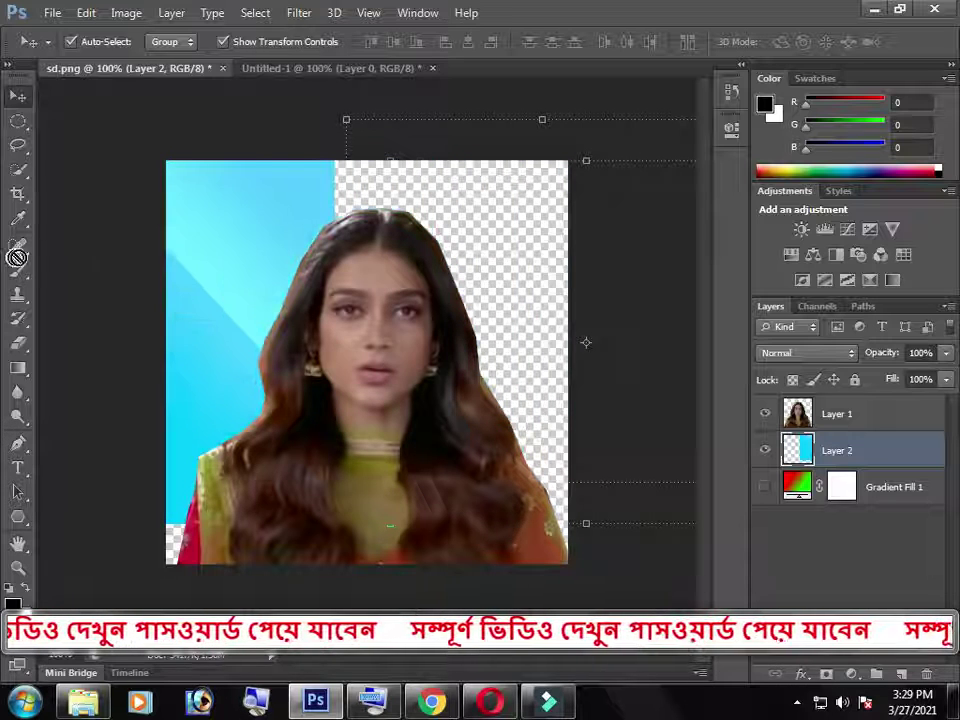
pyautogui.click(355, 352)
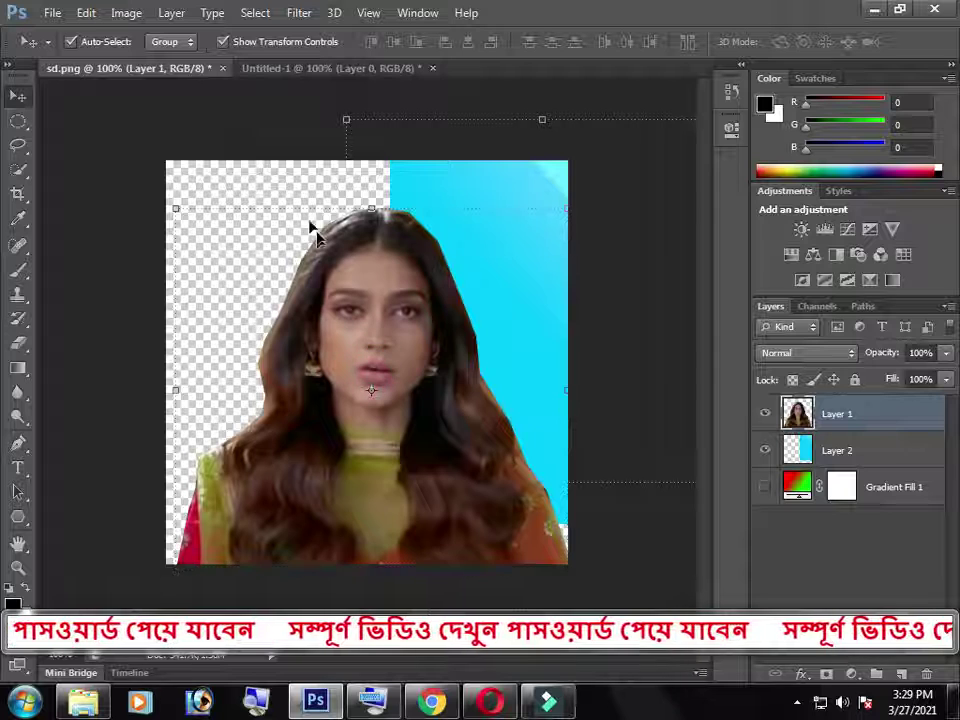
pyautogui.moveTo(411, 383); pyautogui.dragTo(397, 400)
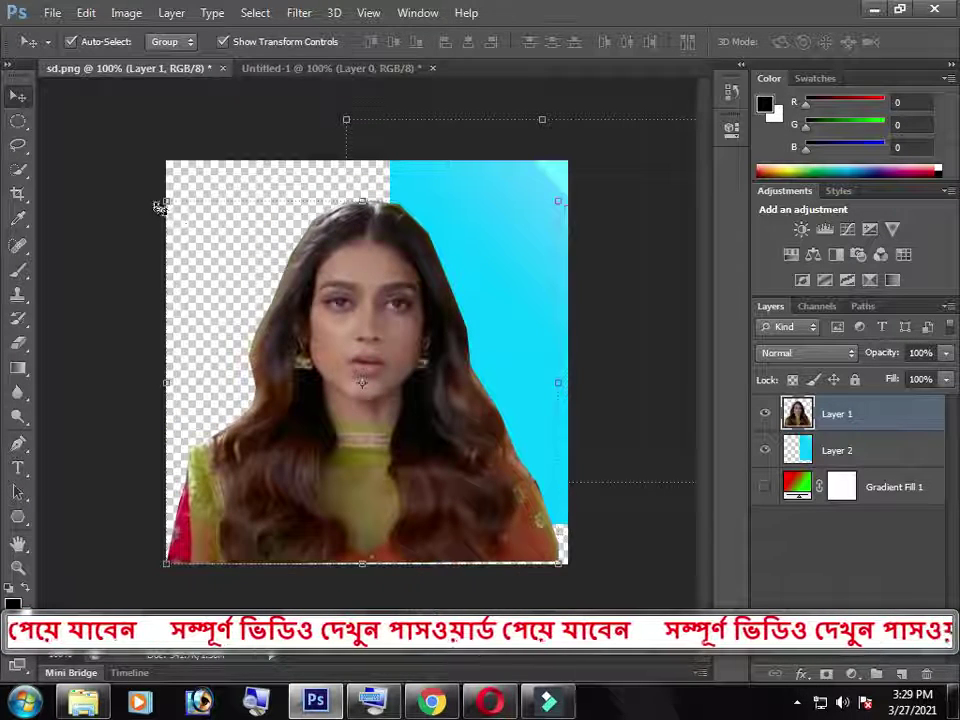
pyautogui.moveTo(157, 200); pyautogui.dragTo(208, 244)
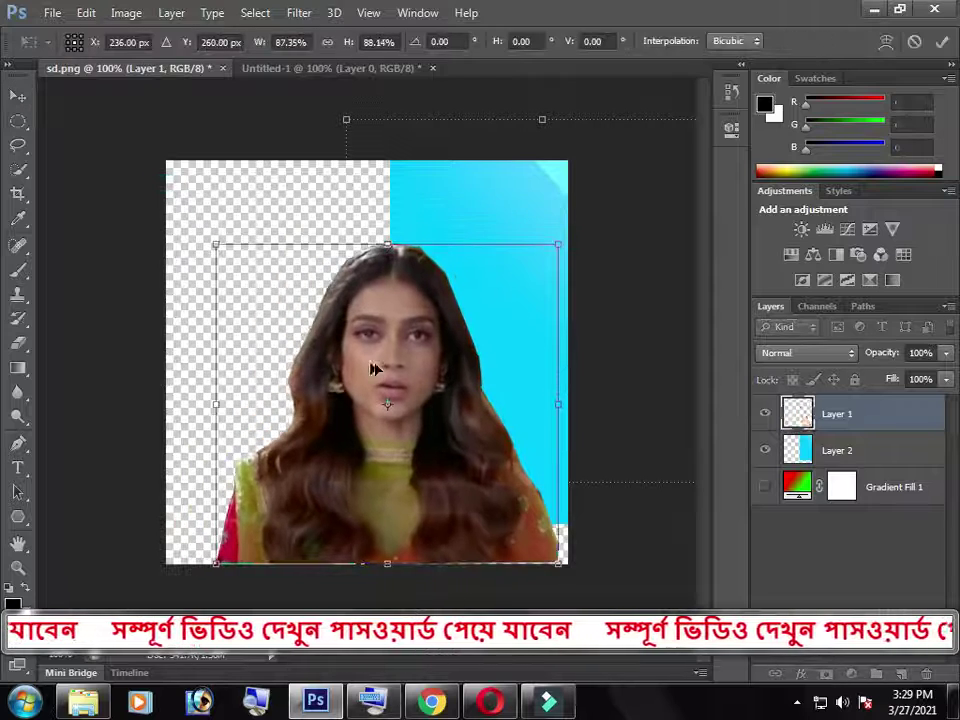
pyautogui.moveTo(389, 365); pyautogui.dragTo(321, 368)
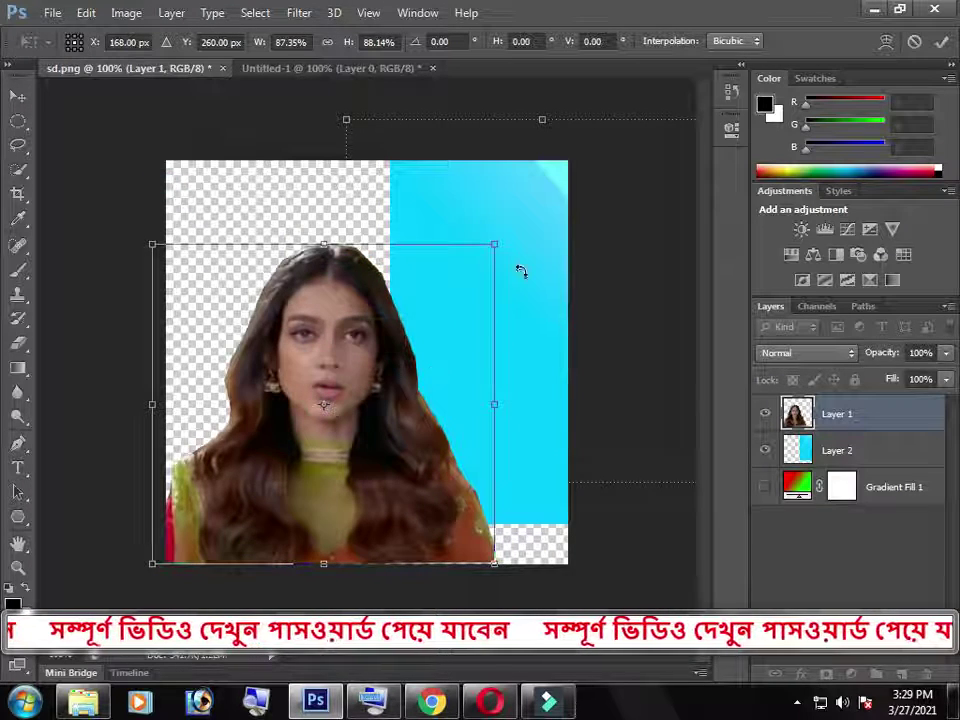
pyautogui.click(941, 41)
pyautogui.click(492, 302)
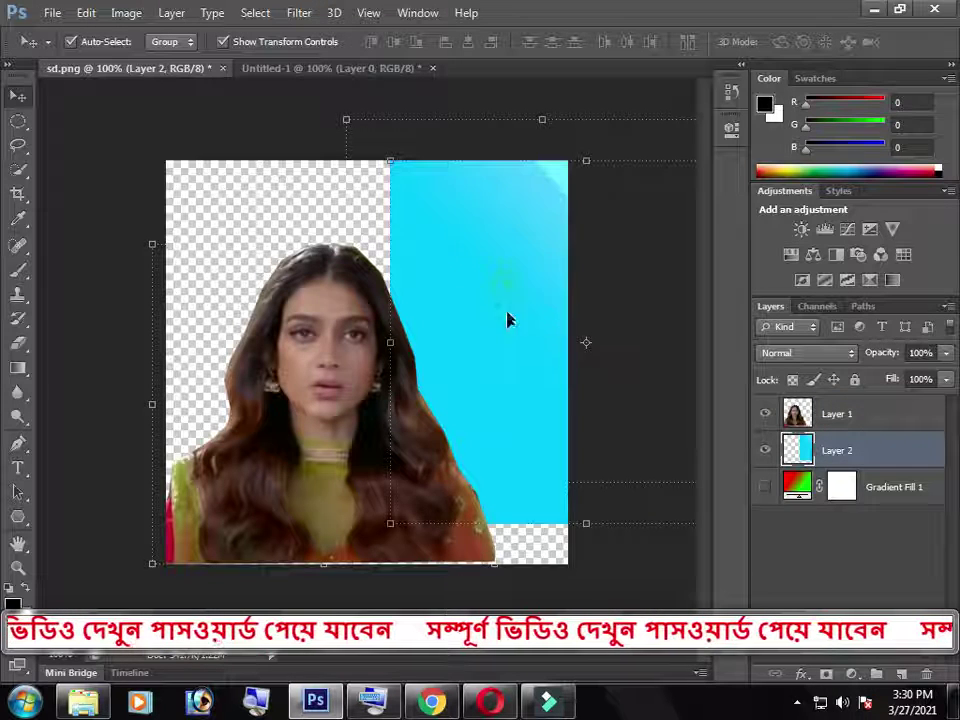
# Move cyan Layer 2 down 40 px and stretch it to about 111.69% × 111.08%, upward and leftward.
pyautogui.moveTo(506, 297); pyautogui.dragTo(510, 337)
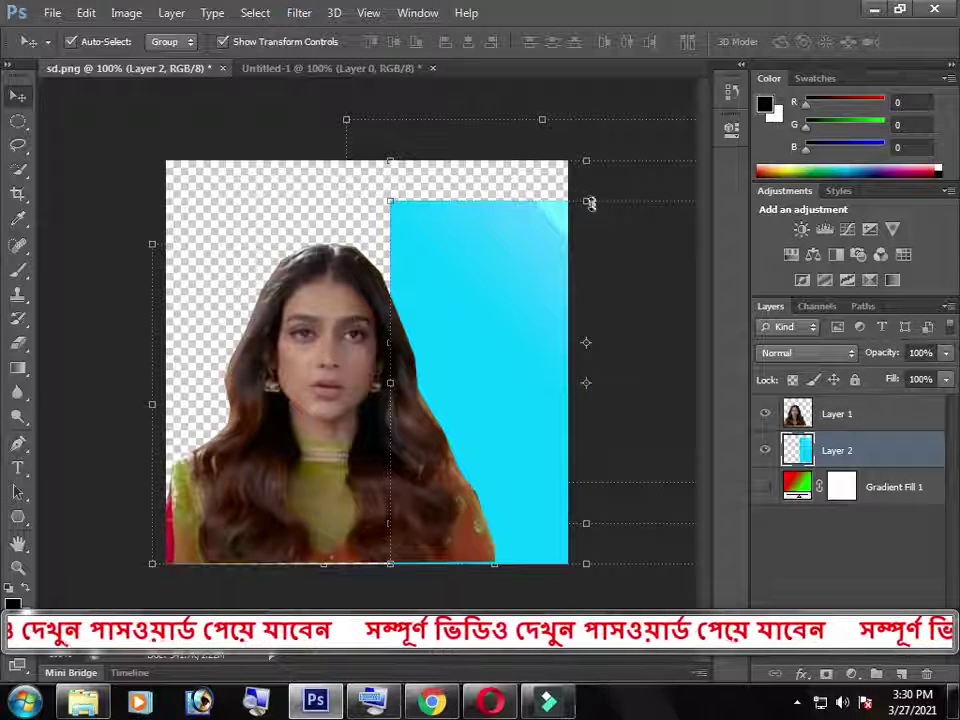
pyautogui.moveTo(587, 201); pyautogui.dragTo(589, 156)
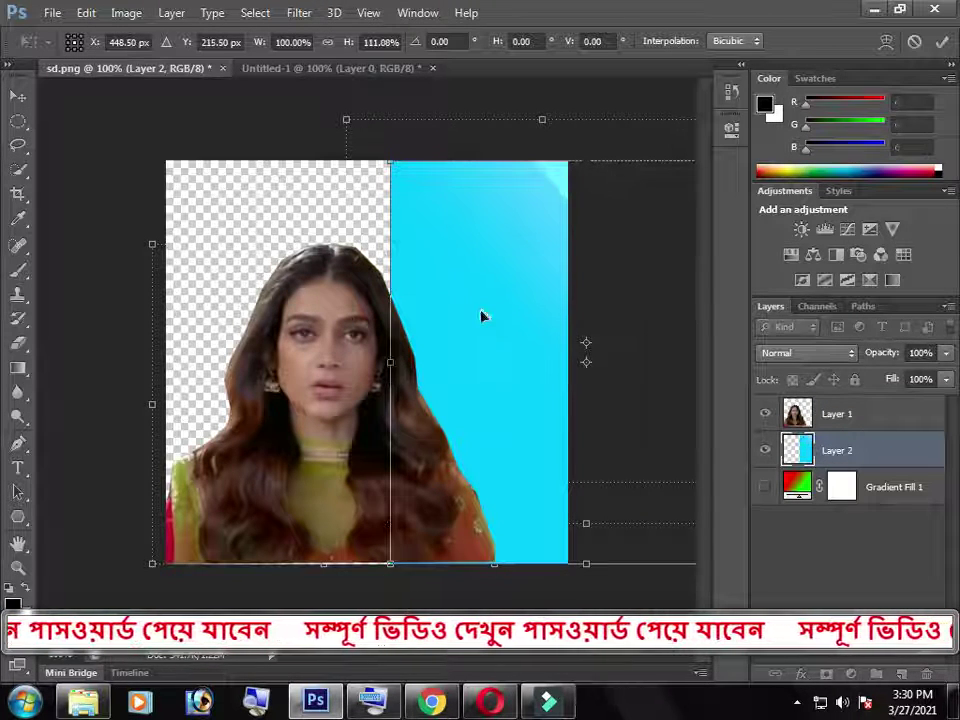
pyautogui.moveTo(390, 366)
pyautogui.mouseDown()
pyautogui.moveTo(334, 362)
pyautogui.moveTo(344, 359)
pyautogui.mouseUp()
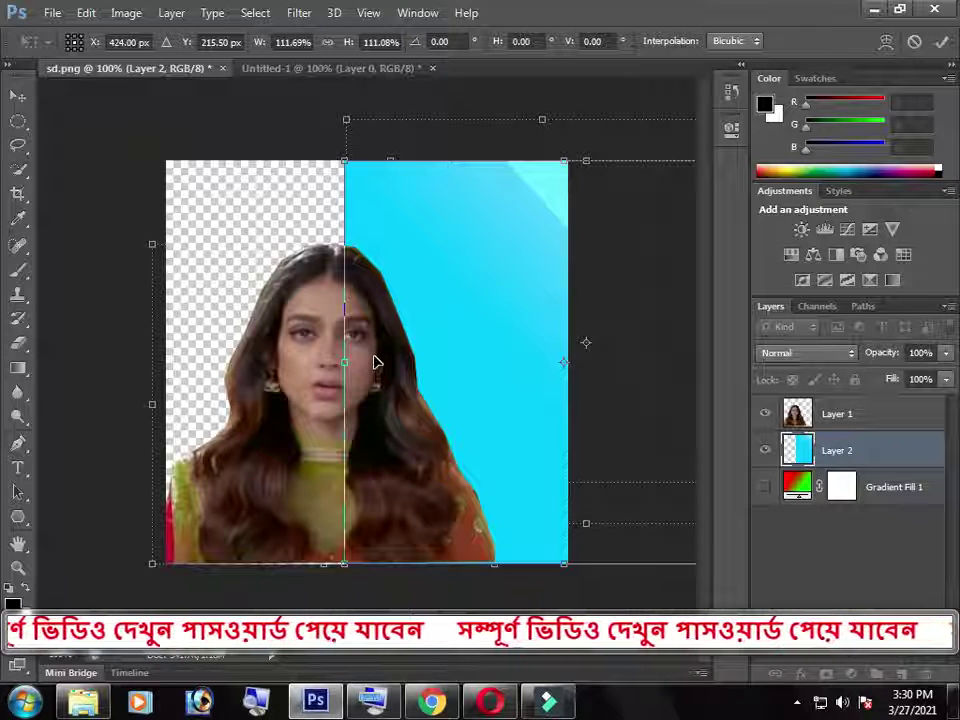
pyautogui.click(686, 708)
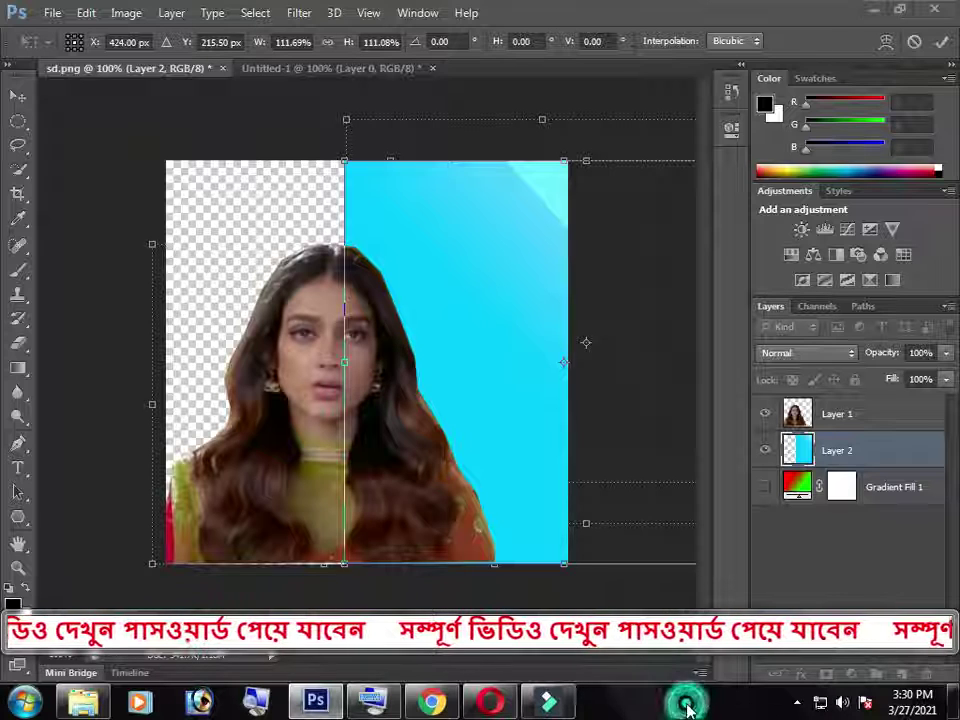